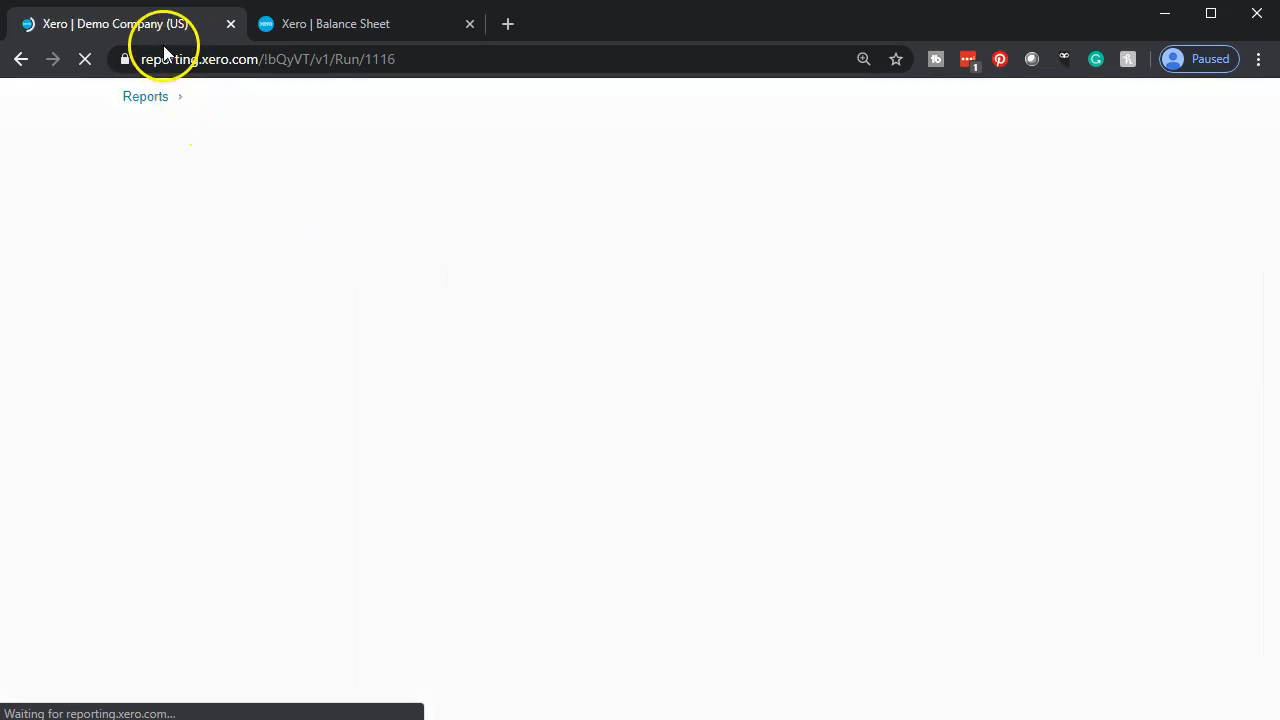
- Duplicate the Income Statement browser tab and return to the original tab
right_click(163, 23)
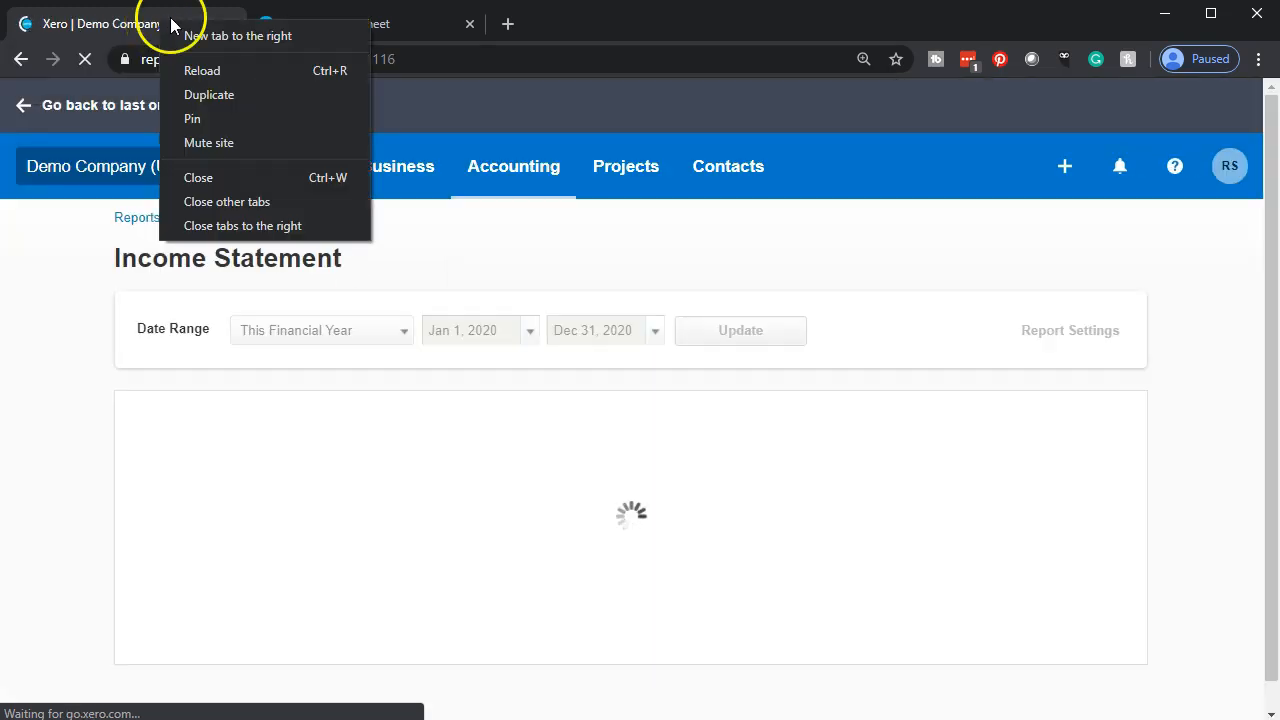
click(211, 97)
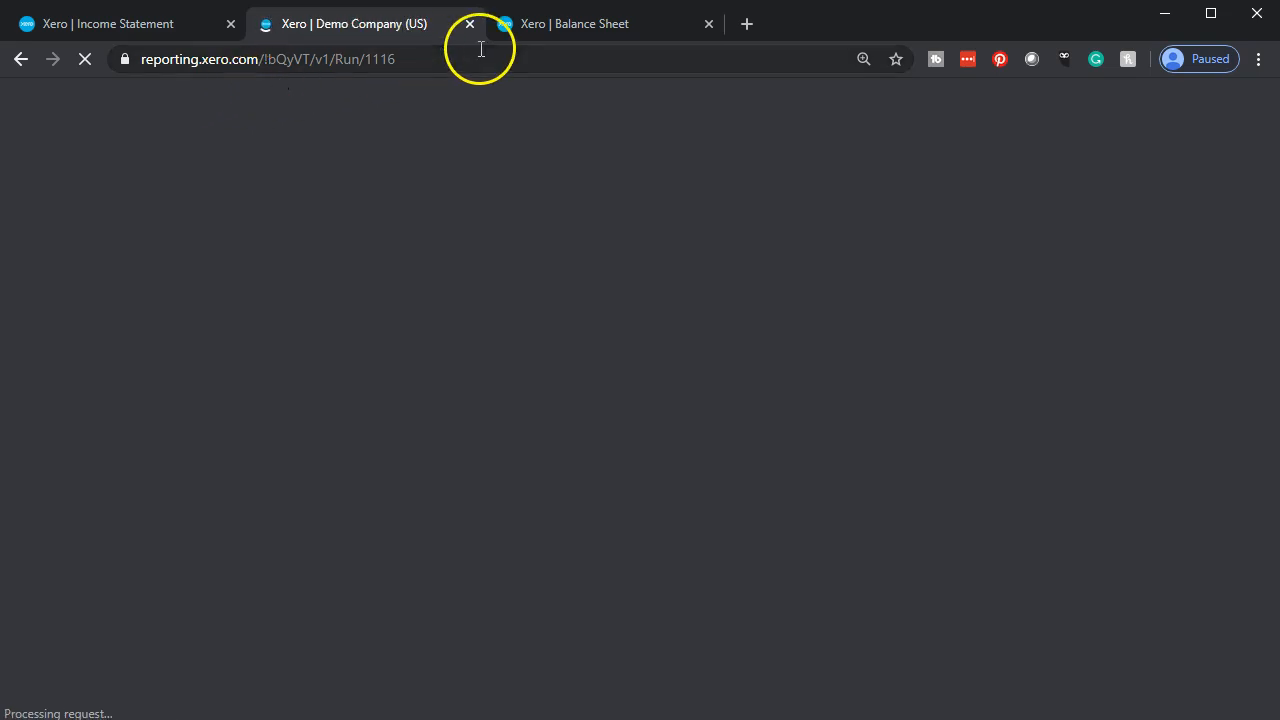
click(163, 23)
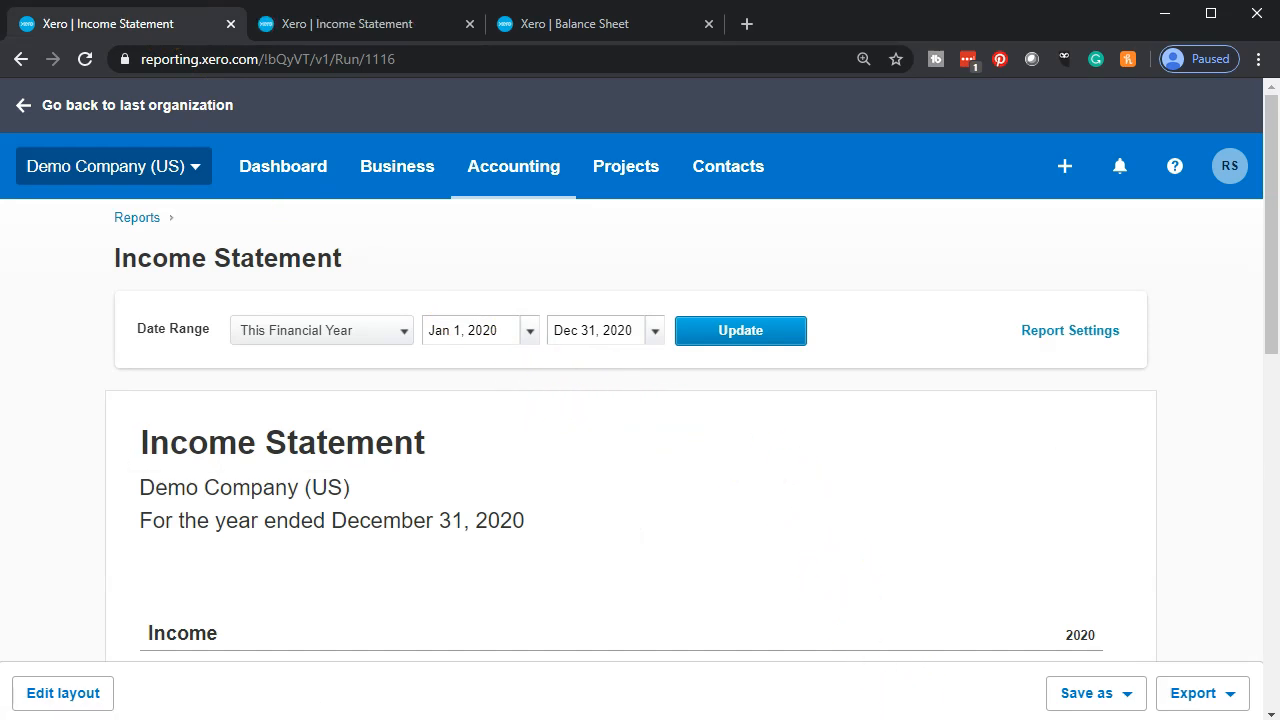
- Switch to QuickBooks Desktop to examine the Enter Bills and Pay Bills flow on its home page, and return to Xero
click(937, 717)
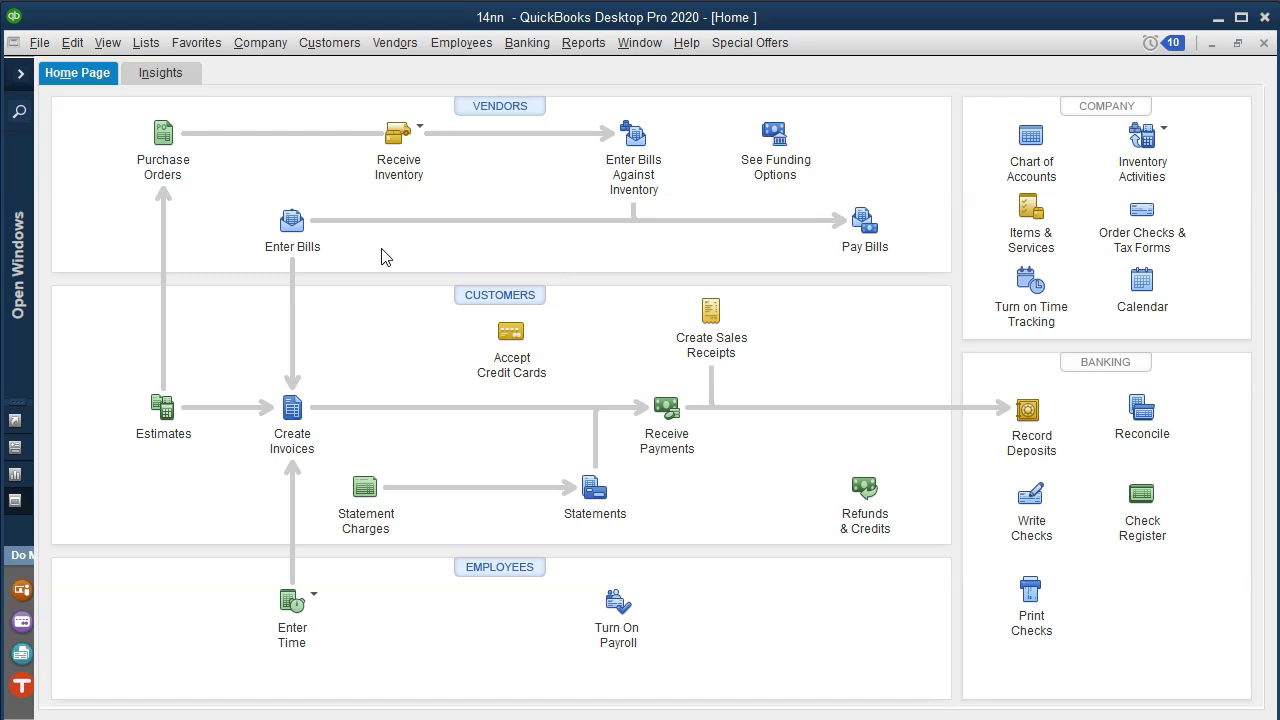
click(320, 256)
click(1217, 22)
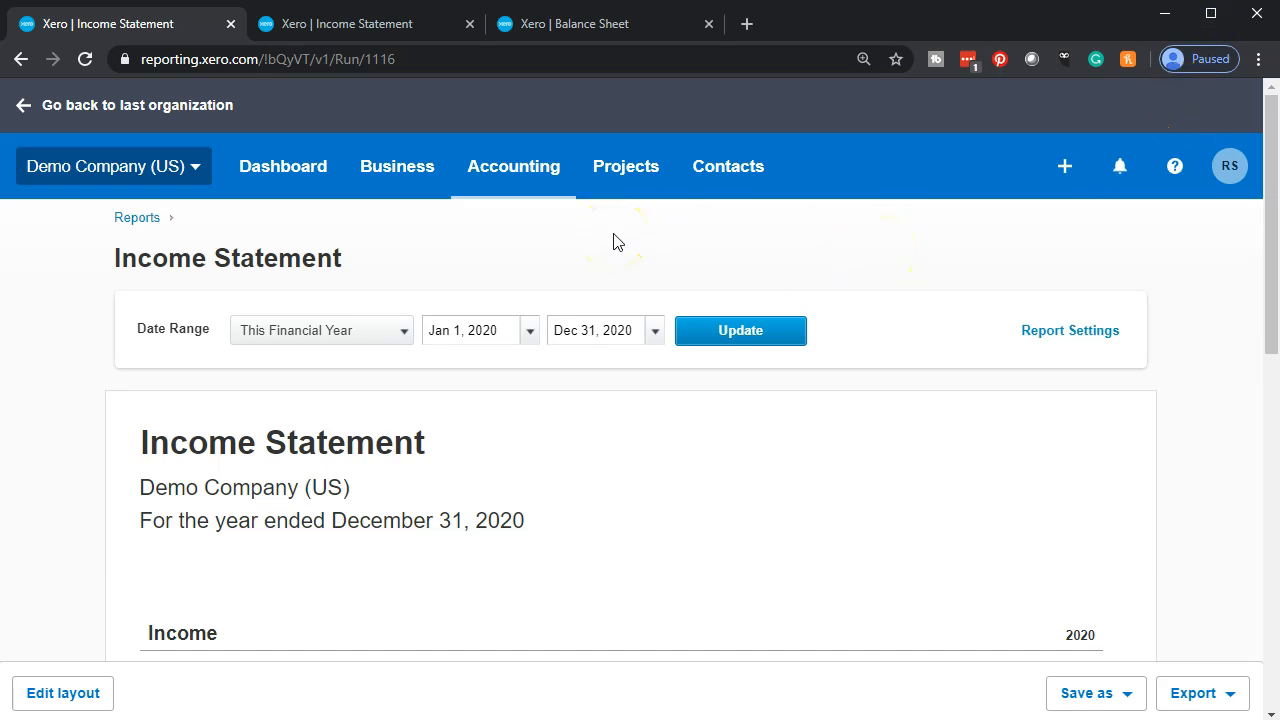
- Create a new bill and enter Verazon as a new supplier in its From field
click(1066, 168)
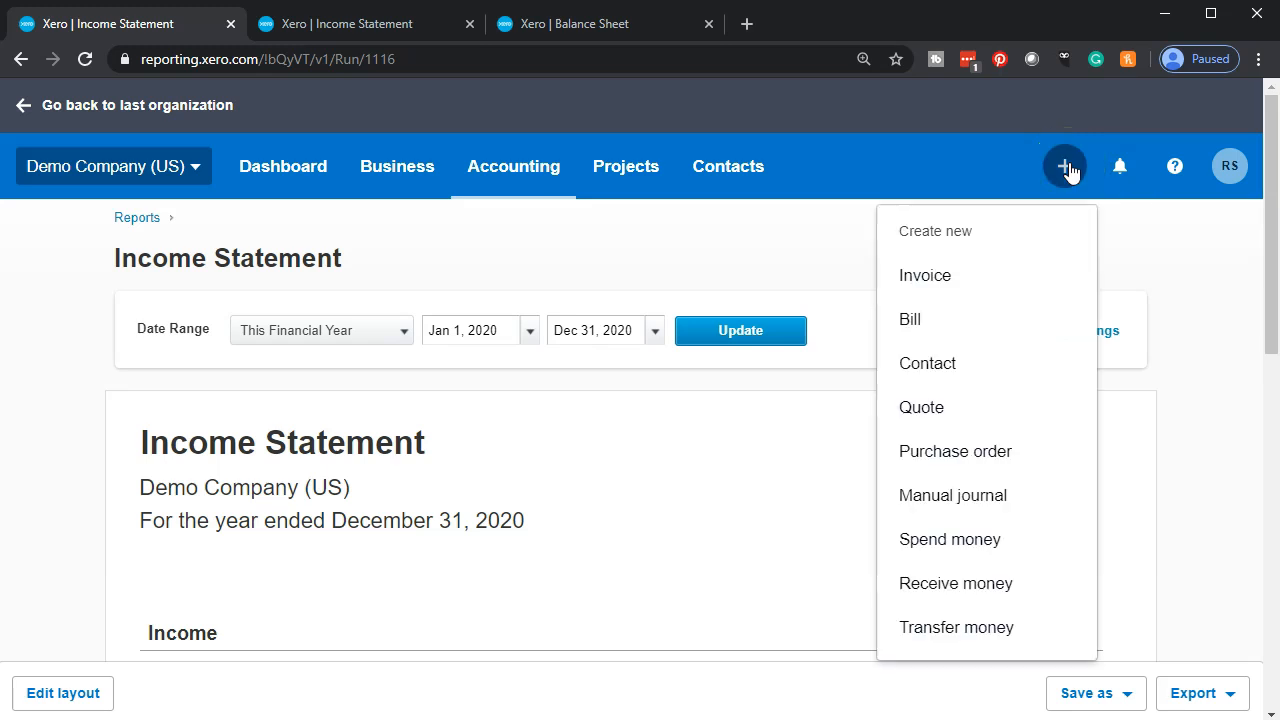
click(940, 319)
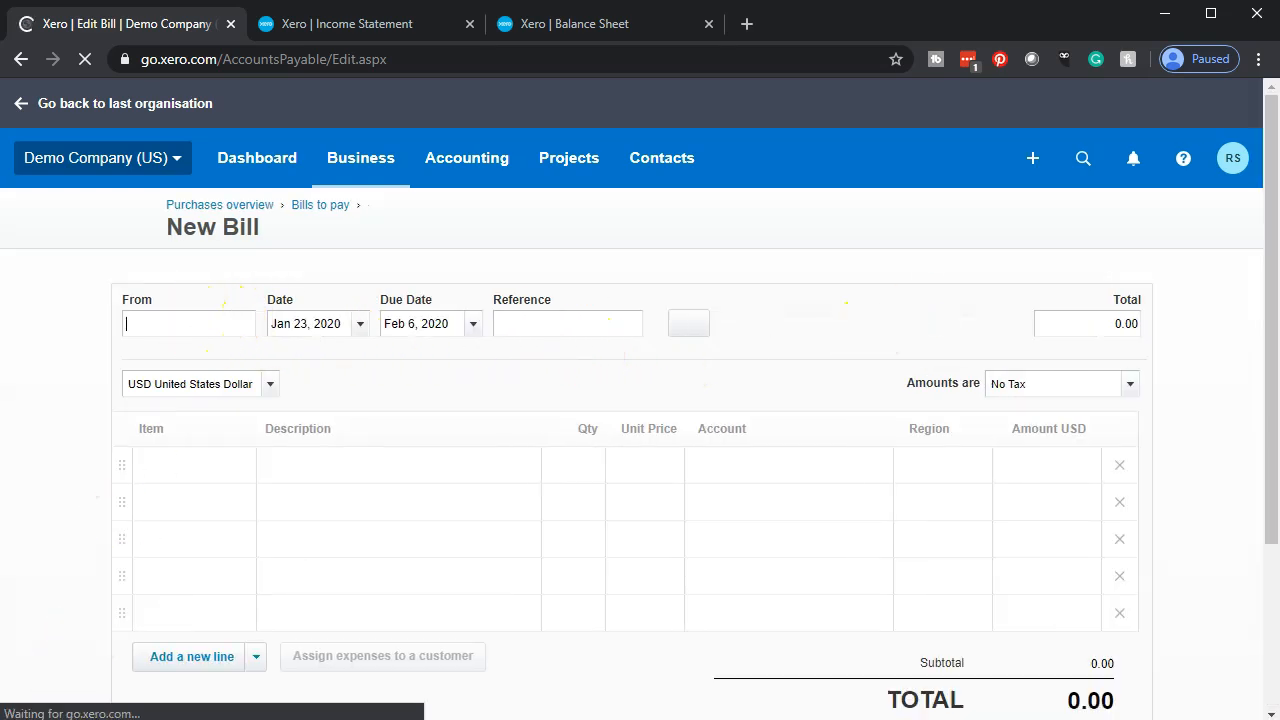
click(165, 325)
scroll(200, 463, down, 1)
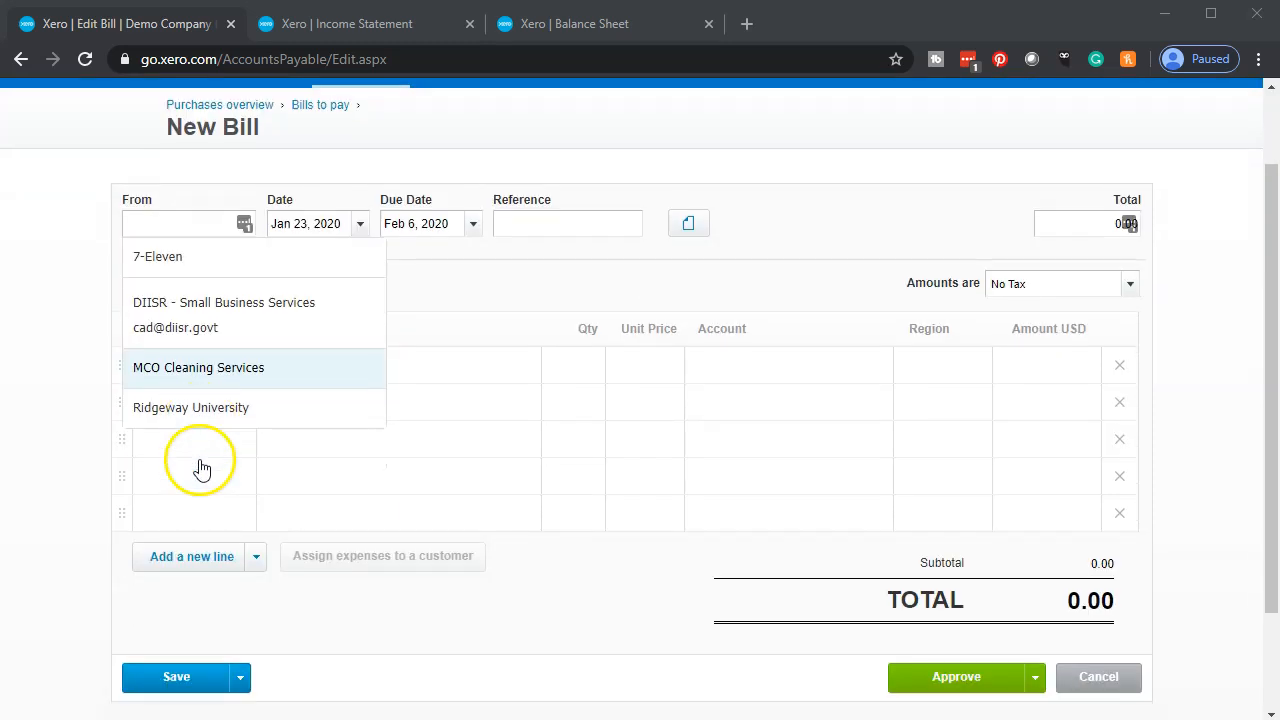
click(76, 479)
scroll(76, 479, up, 1)
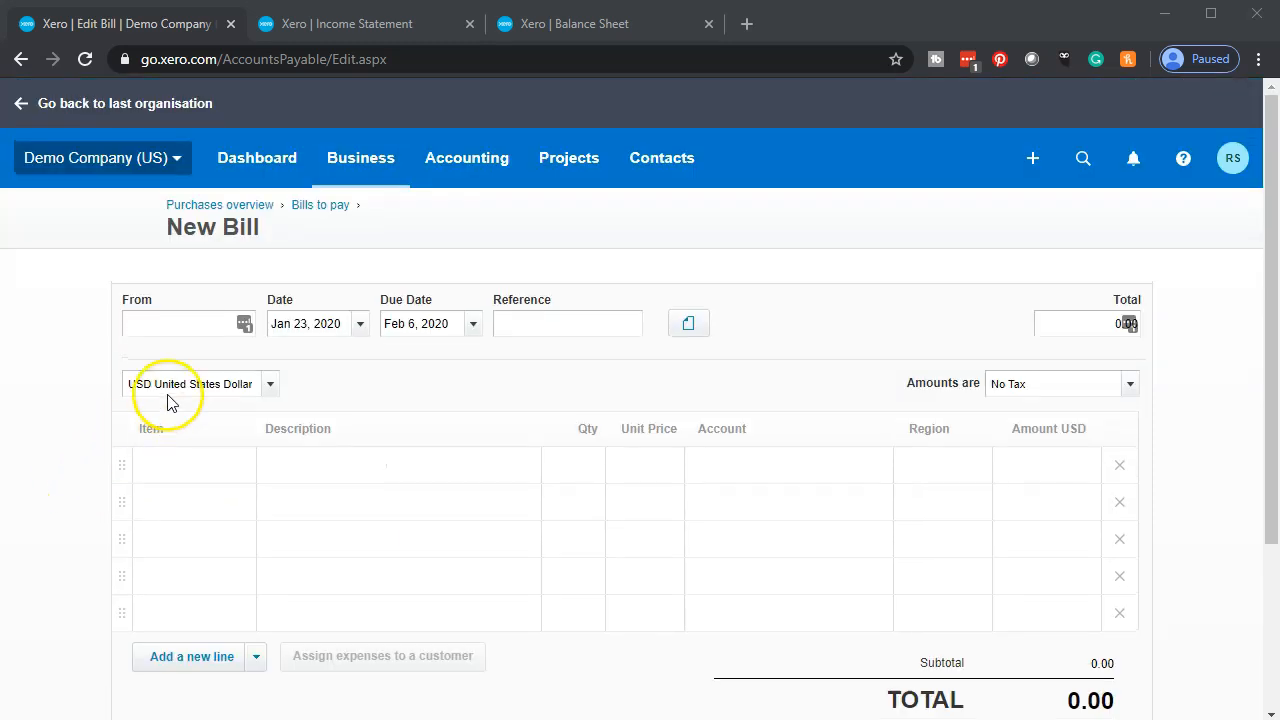
click(154, 314)
text(V)
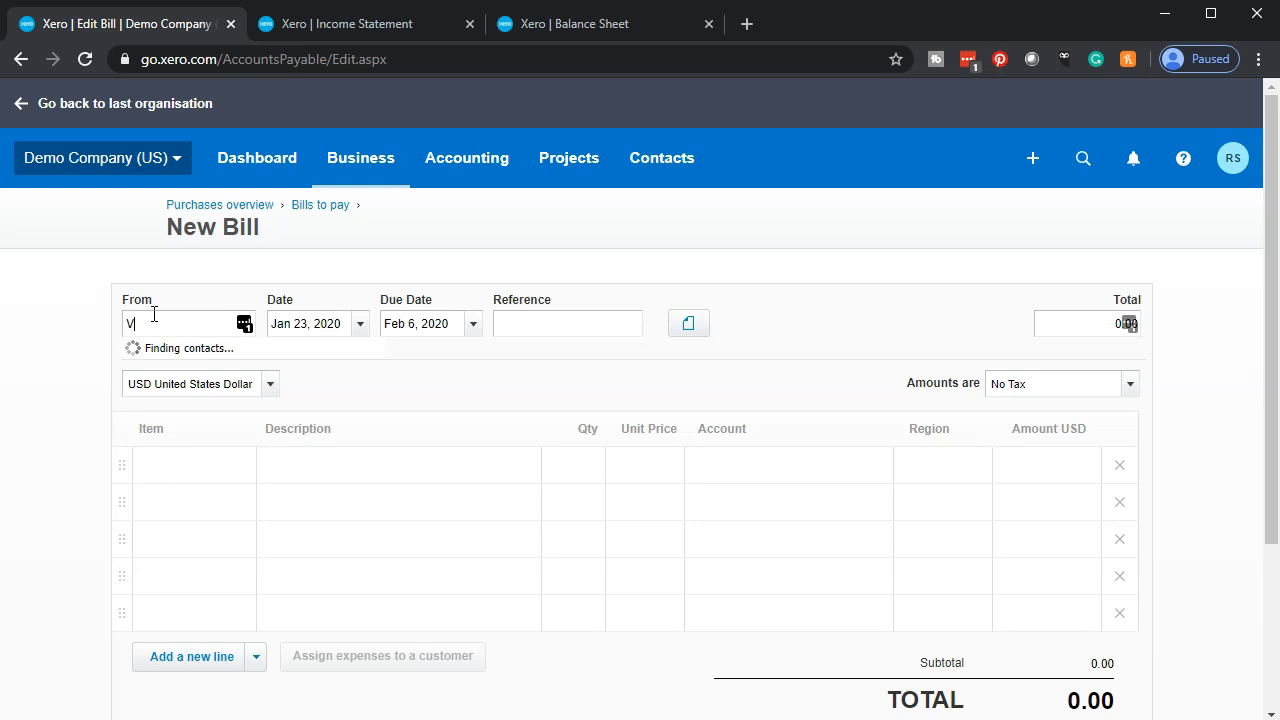
text(erazon)
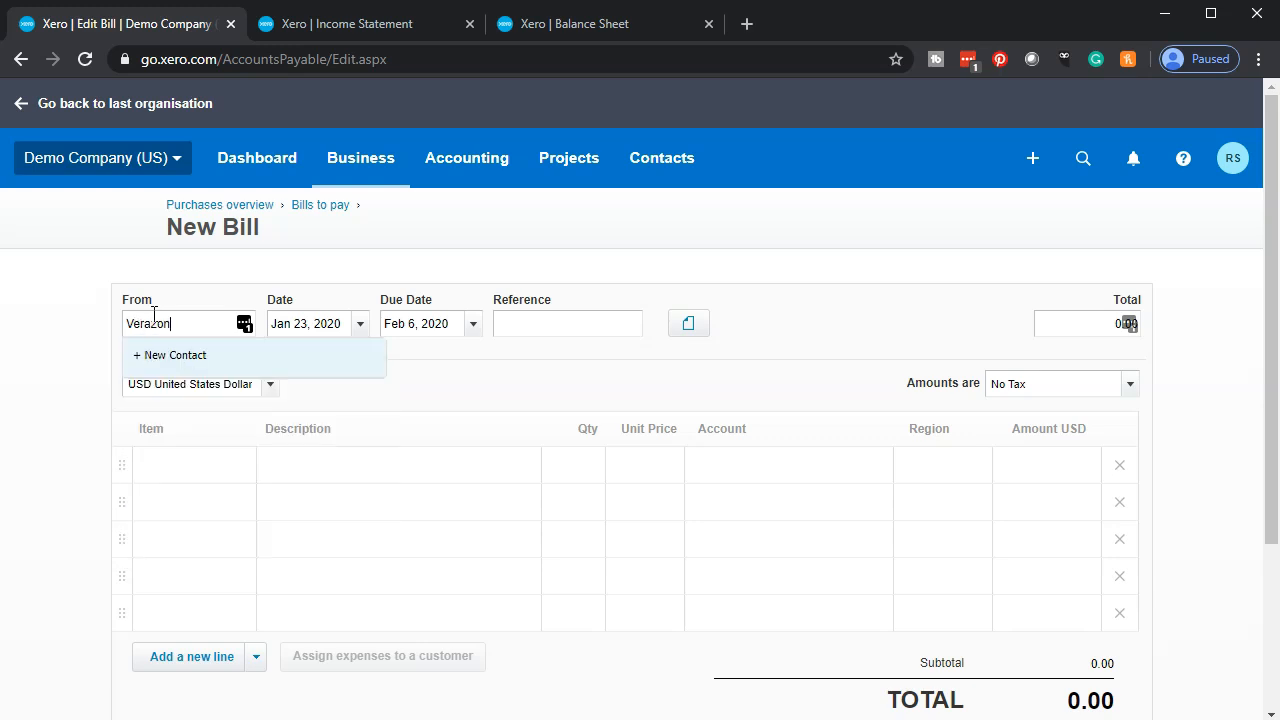
key(Tab)
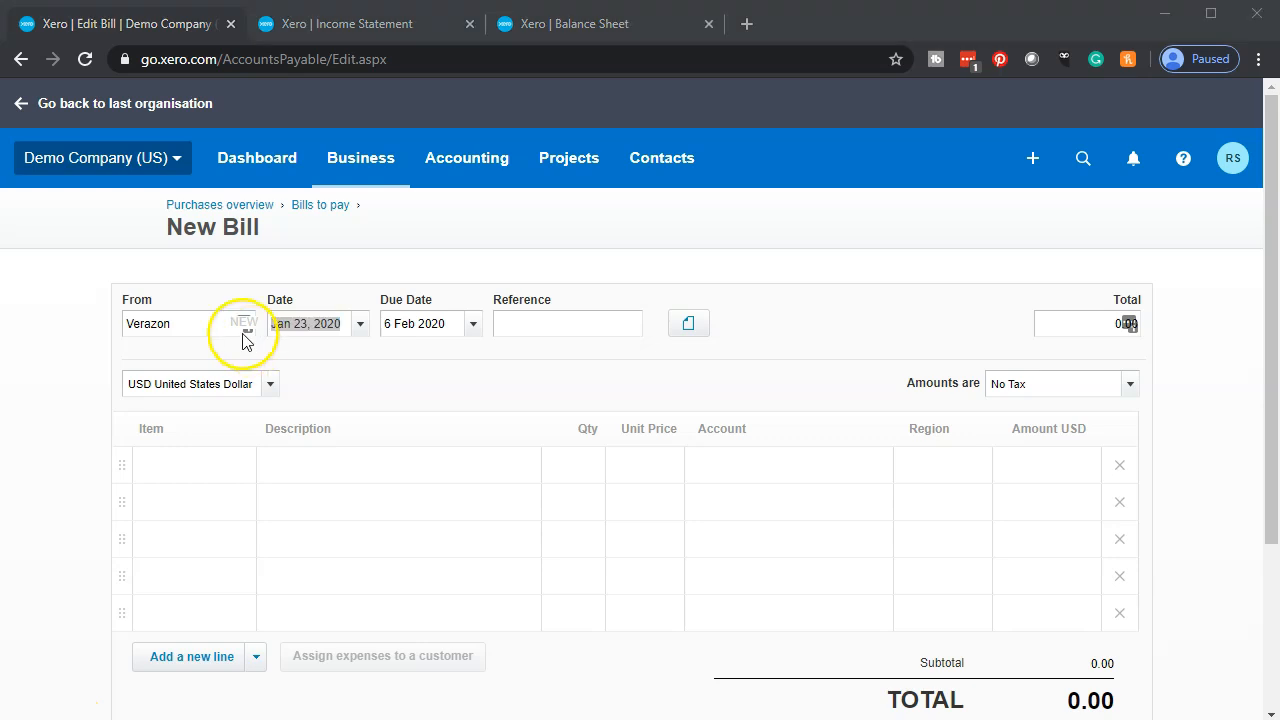
- Set the bill date to Feb 5, 2020 and check the due date calendar, keeping the default due date
click(362, 325)
click(574, 358)
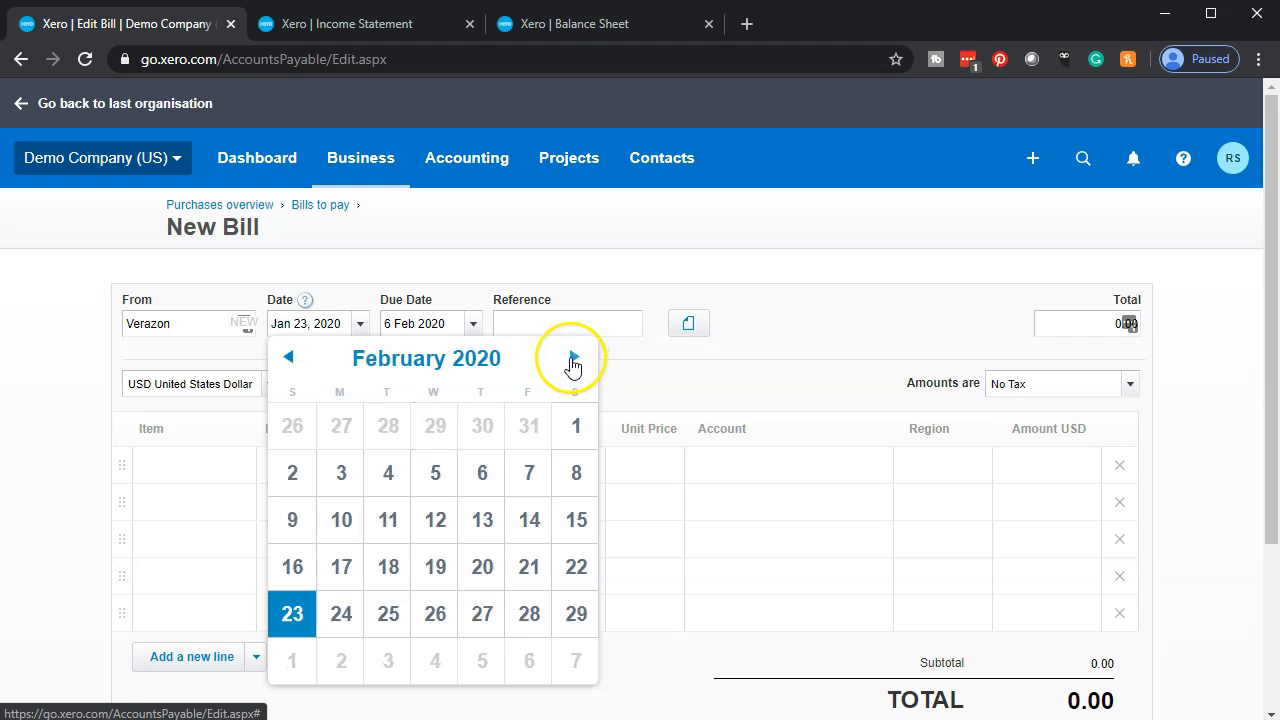
click(432, 476)
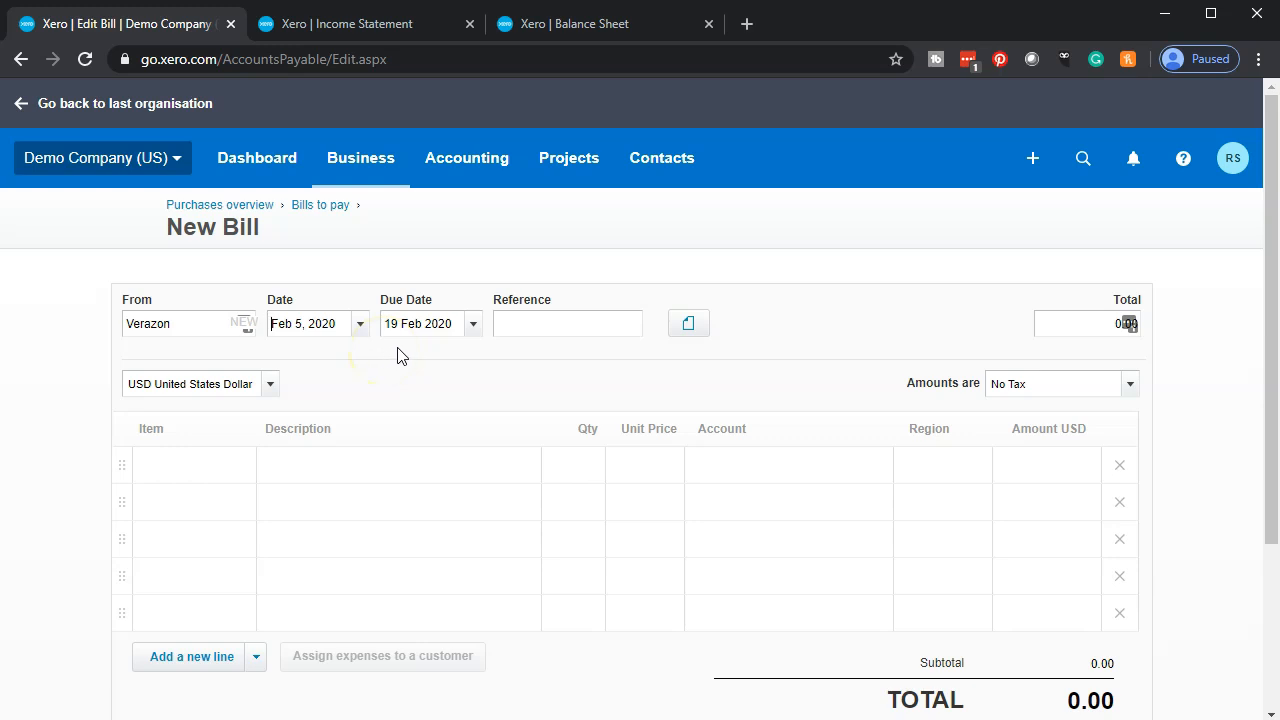
click(473, 325)
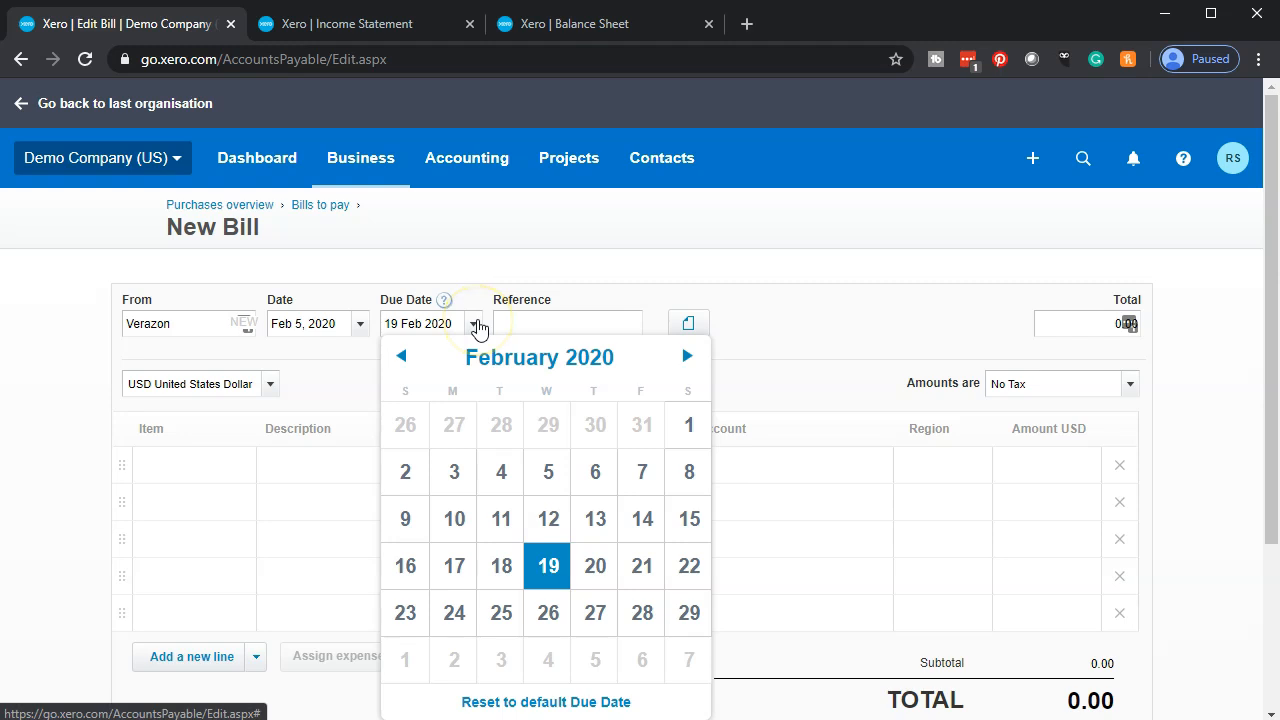
click(512, 242)
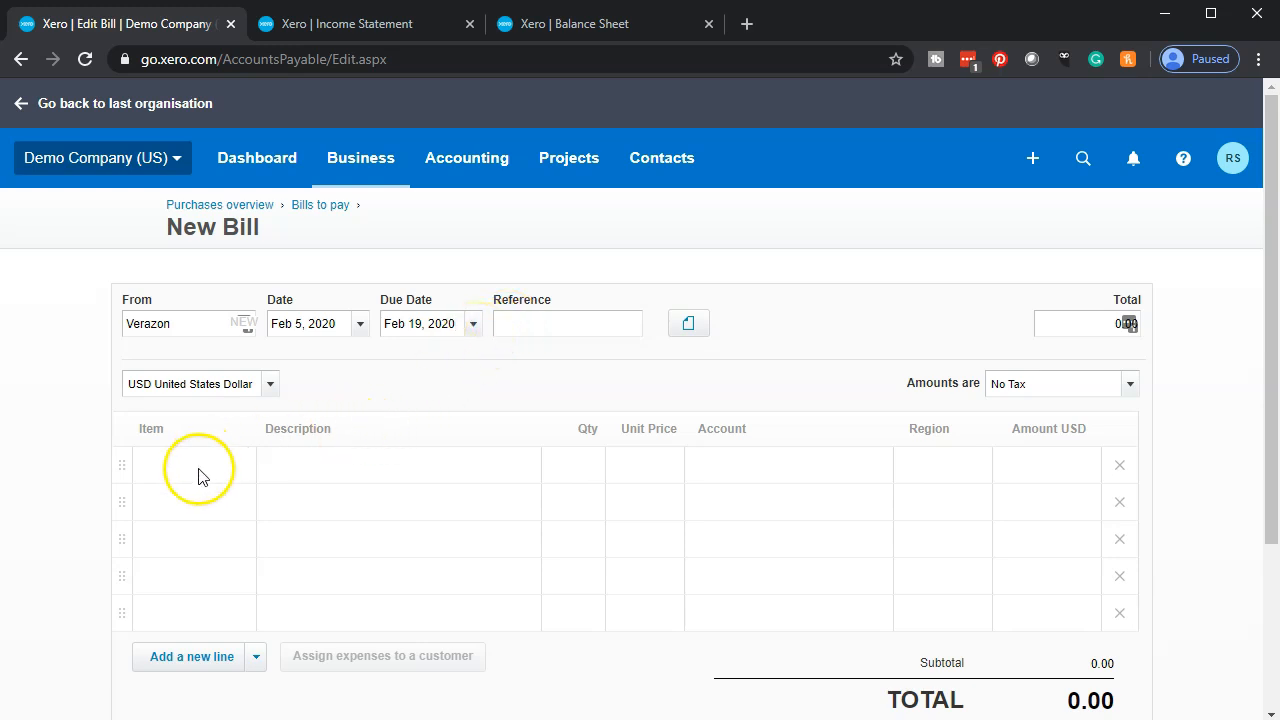
- Look through the available items for the first bill line without choosing one
click(343, 469)
click(238, 477)
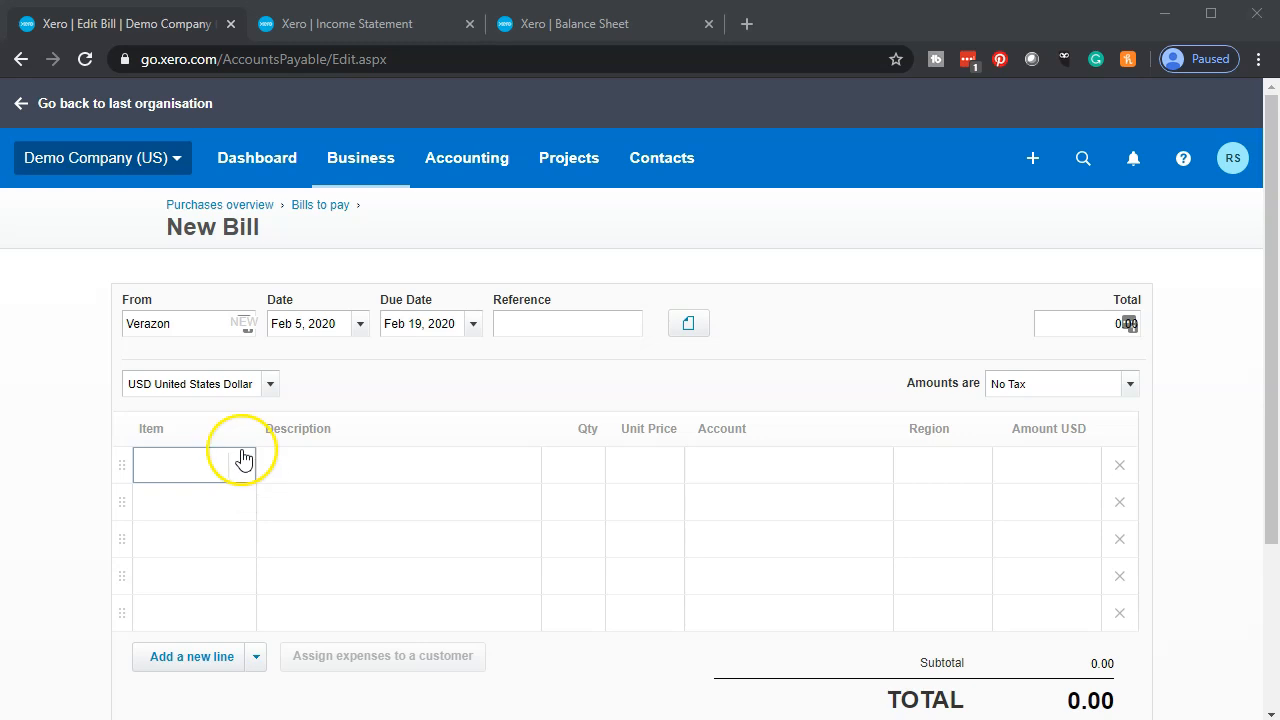
click(241, 468)
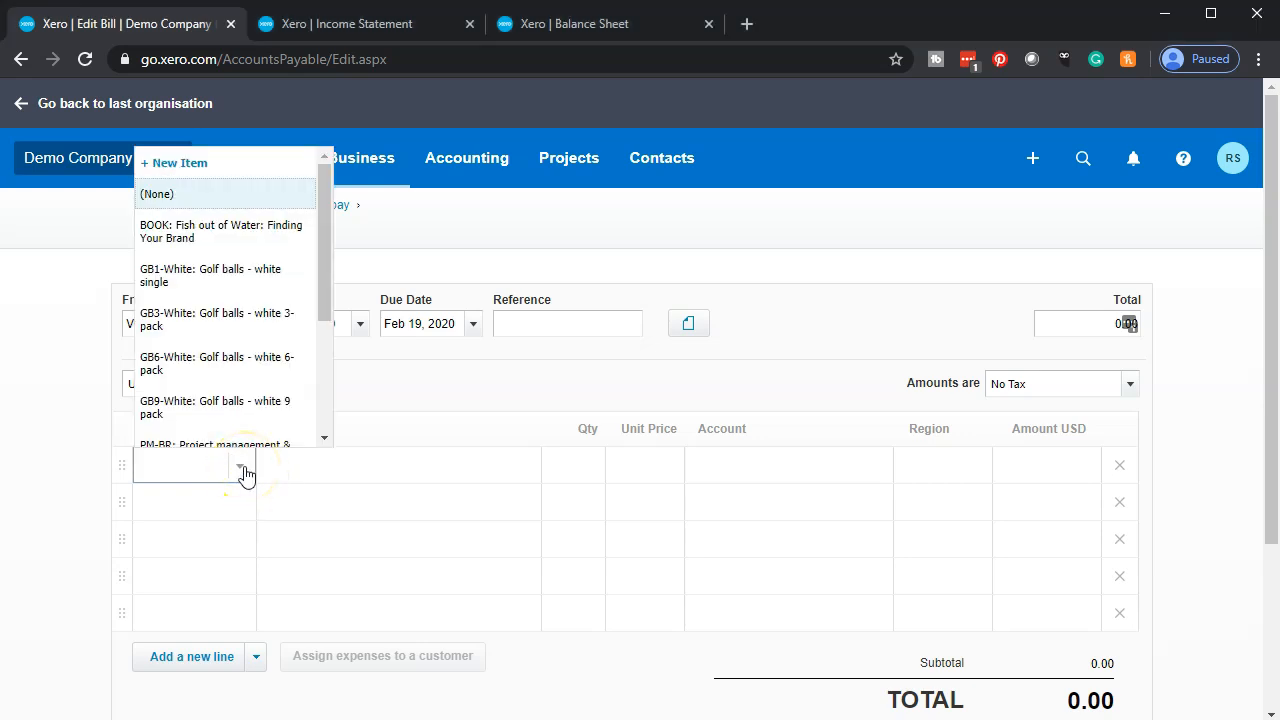
scroll(251, 340, down, 4)
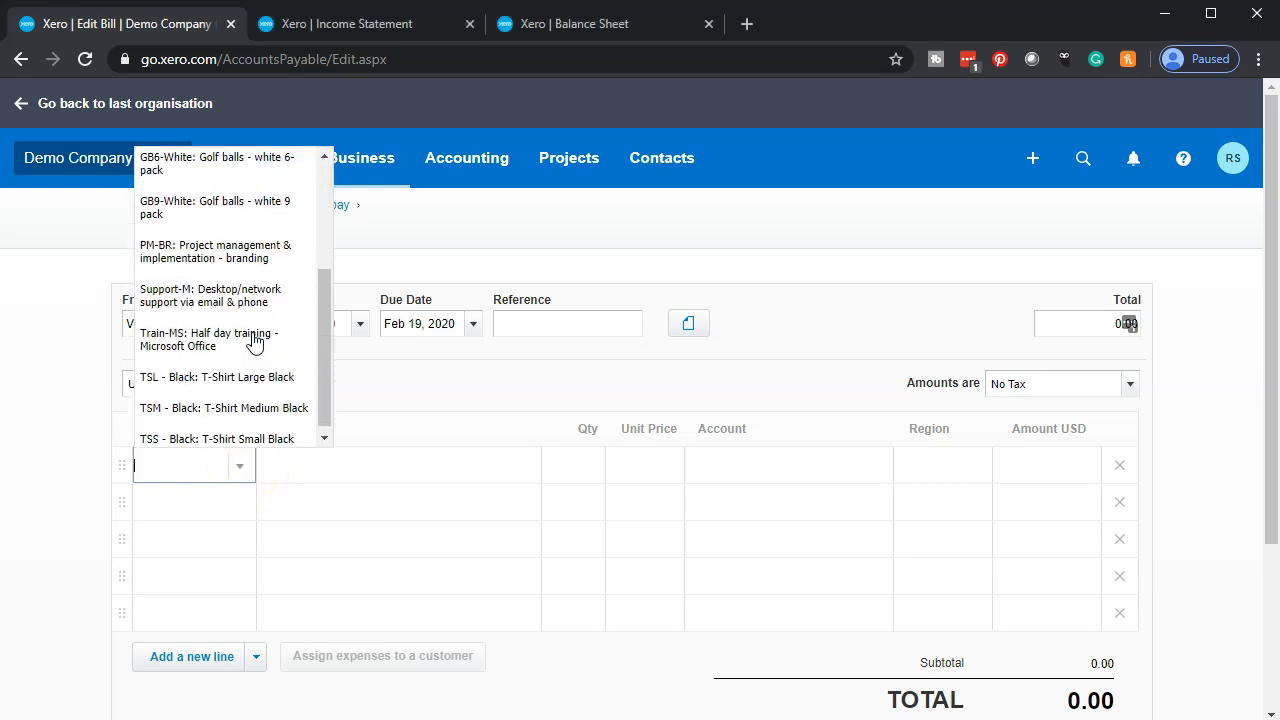
click(57, 467)
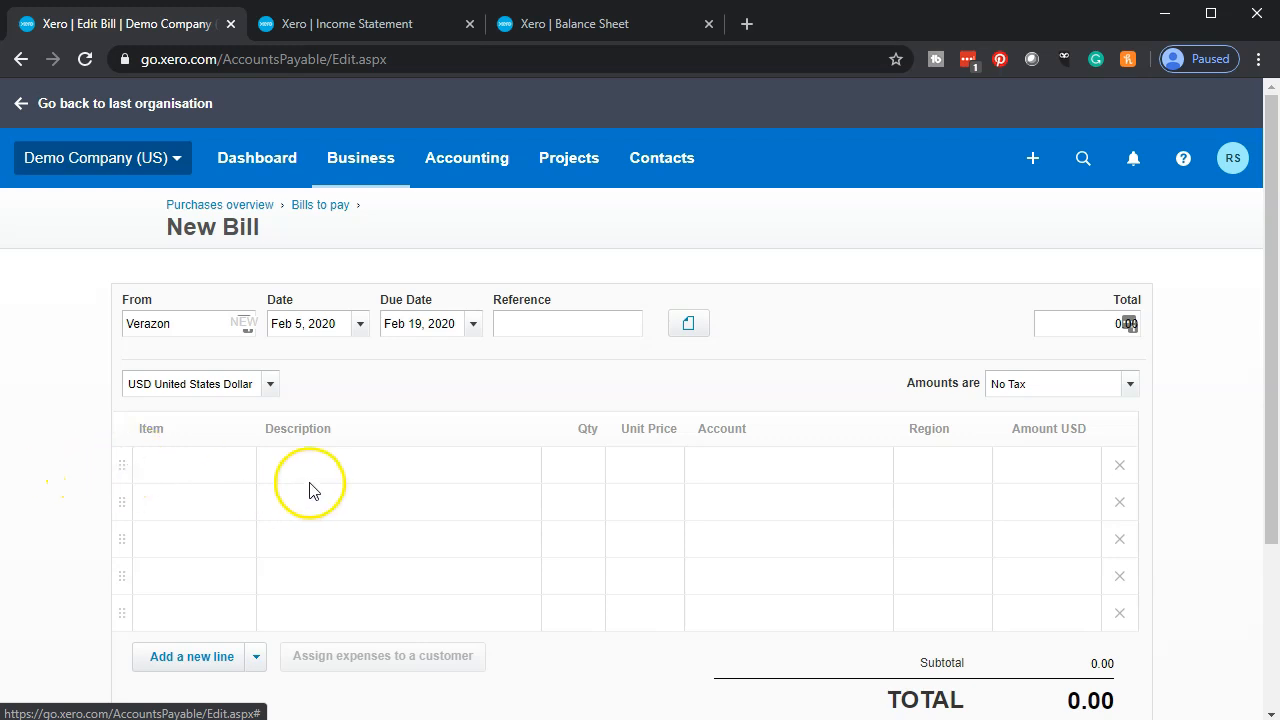
- Fill the first bill line with quantity 1, unit price 50.00, account 680 - Telephone & Internet and region West Coast
click(572, 469)
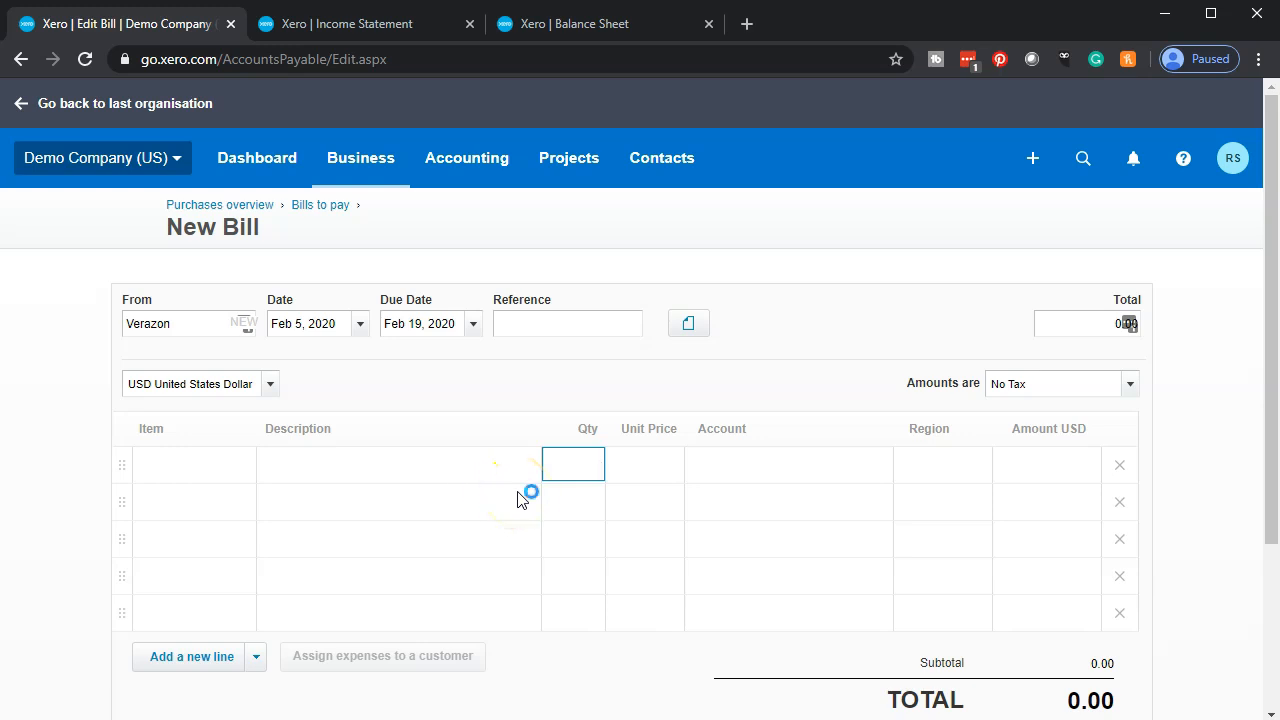
click(788, 477)
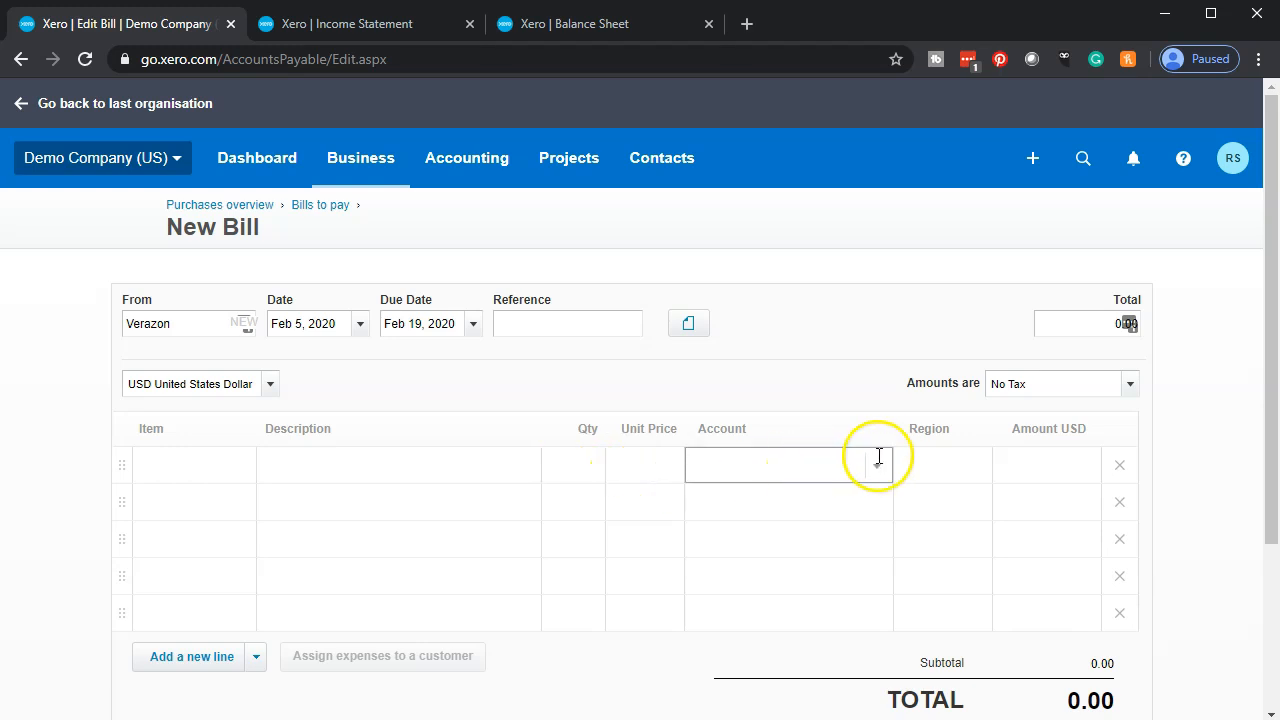
click(877, 467)
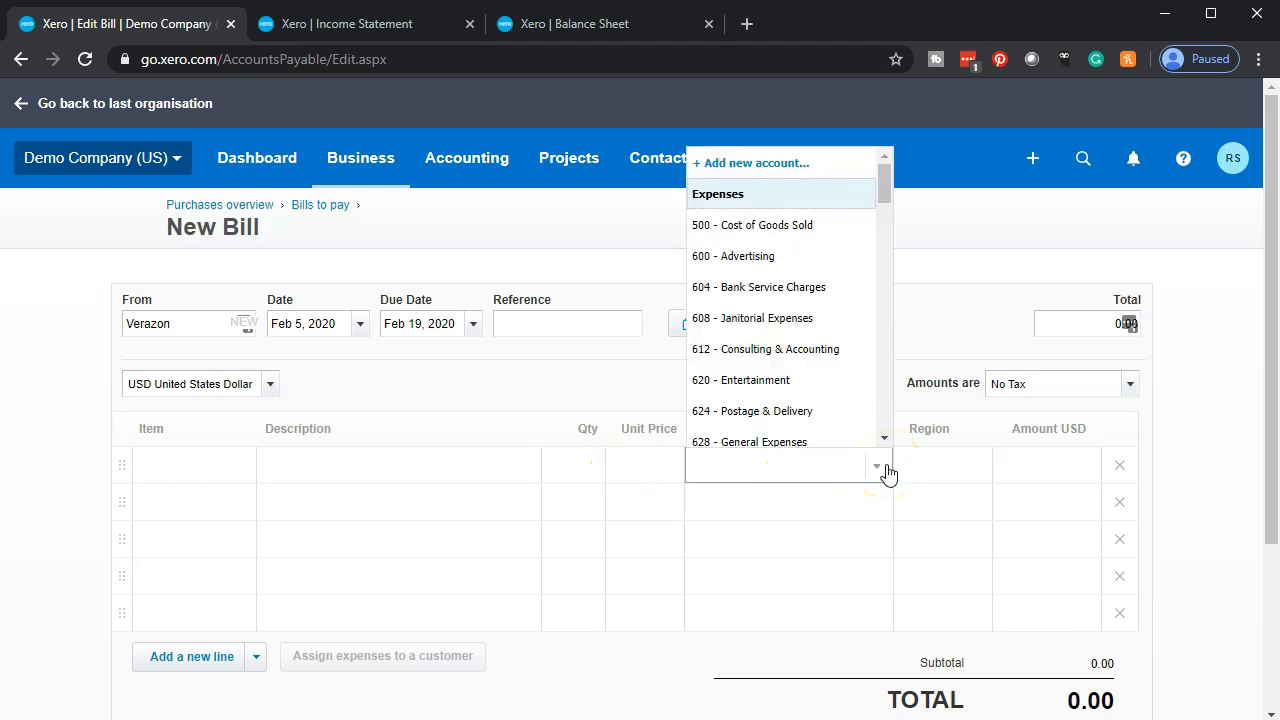
text(tel)
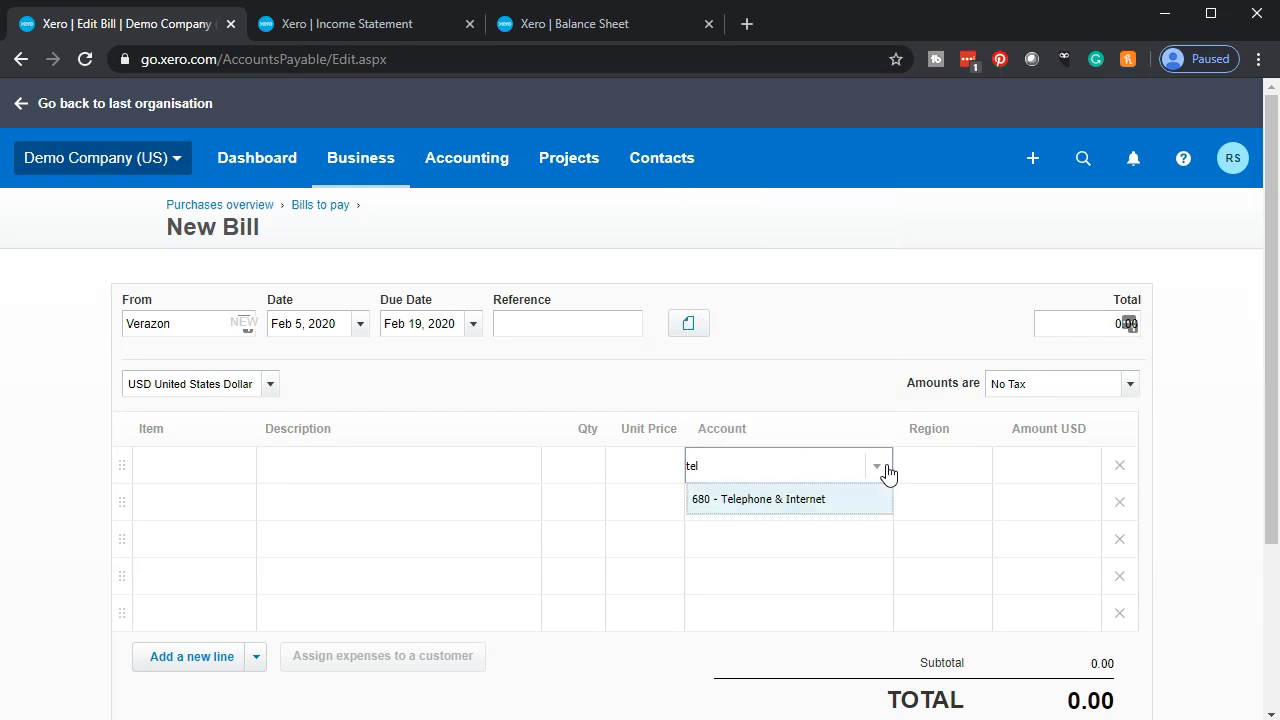
click(815, 500)
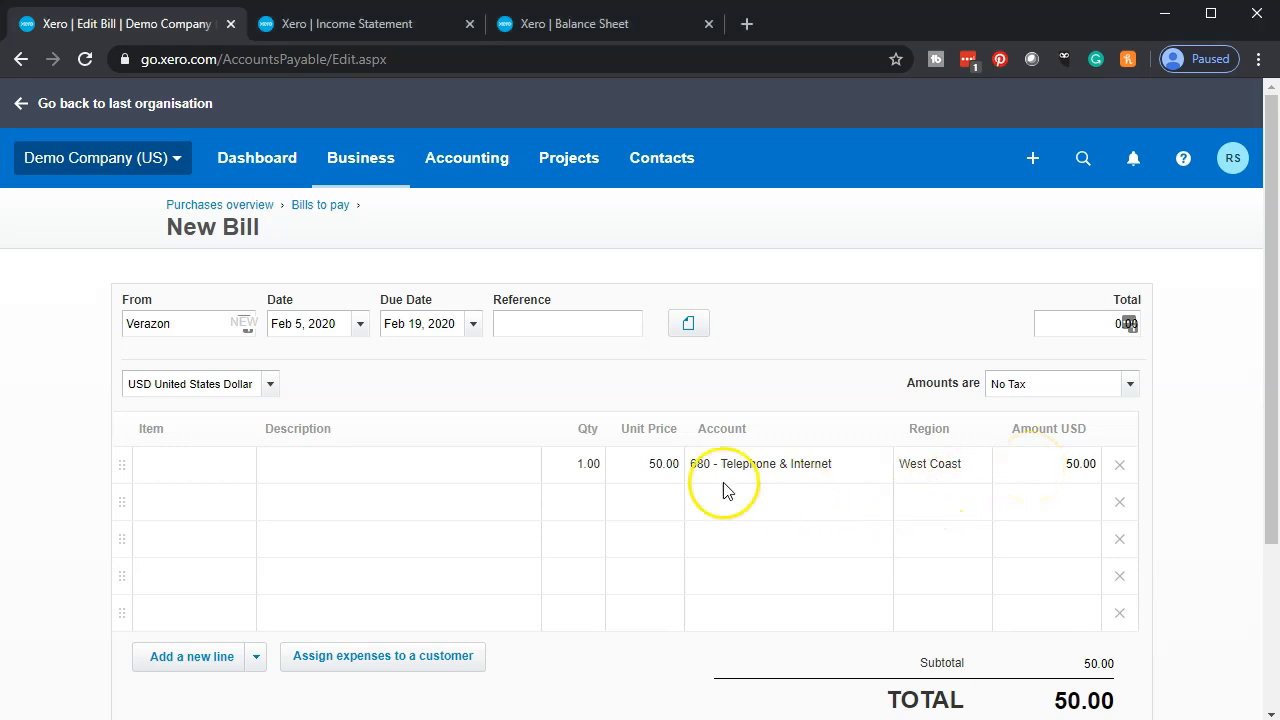
- Check the line's quantity and unit price, and approve the Verazon bill
click(565, 477)
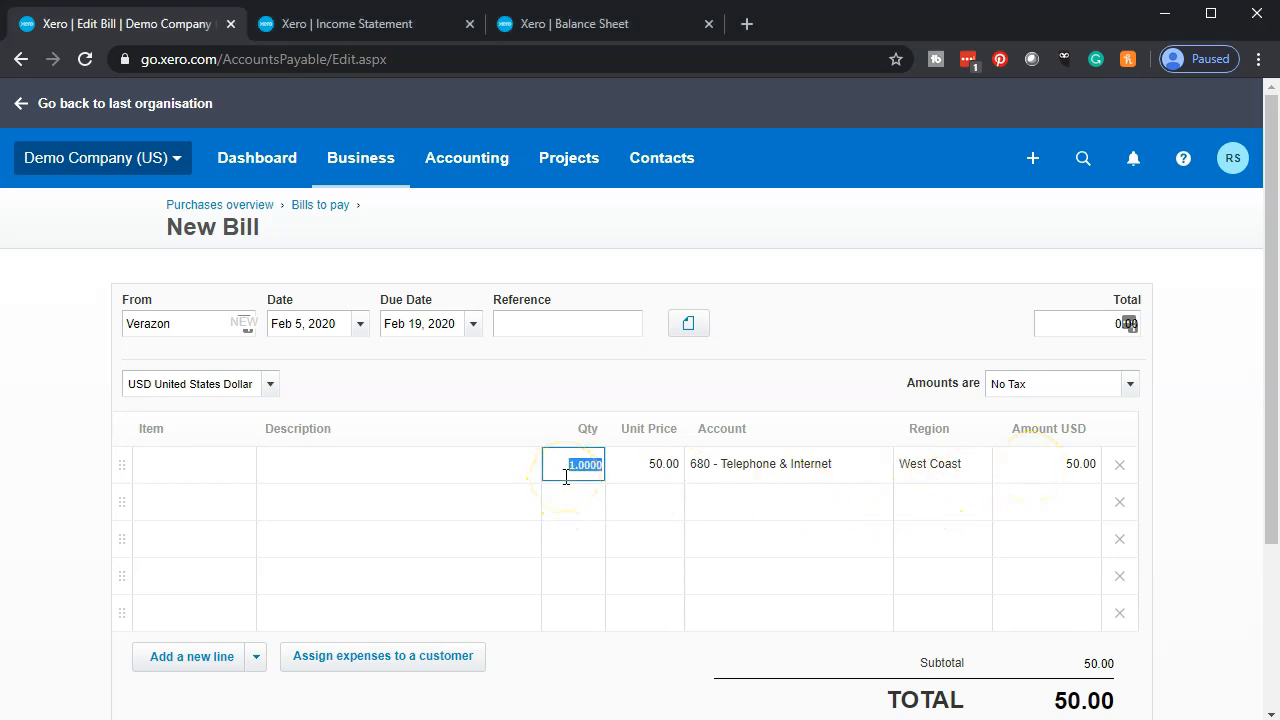
key(Tab)
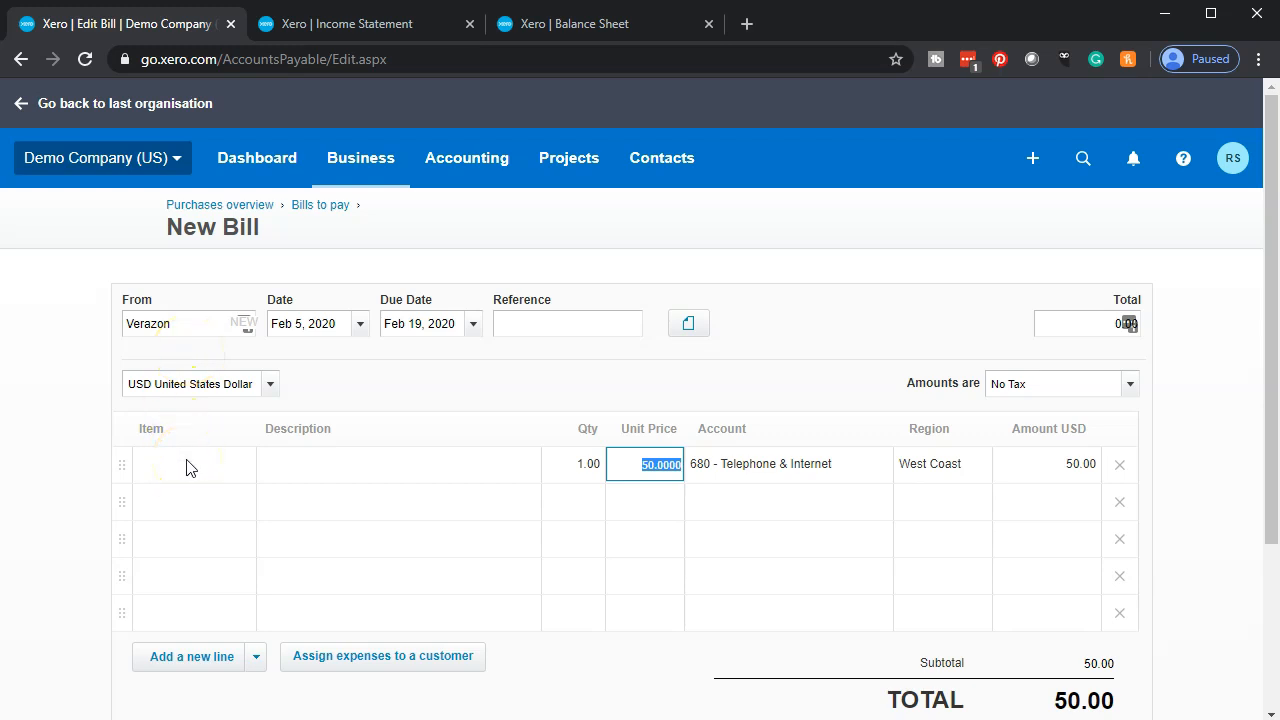
scroll(190, 468, down, 1)
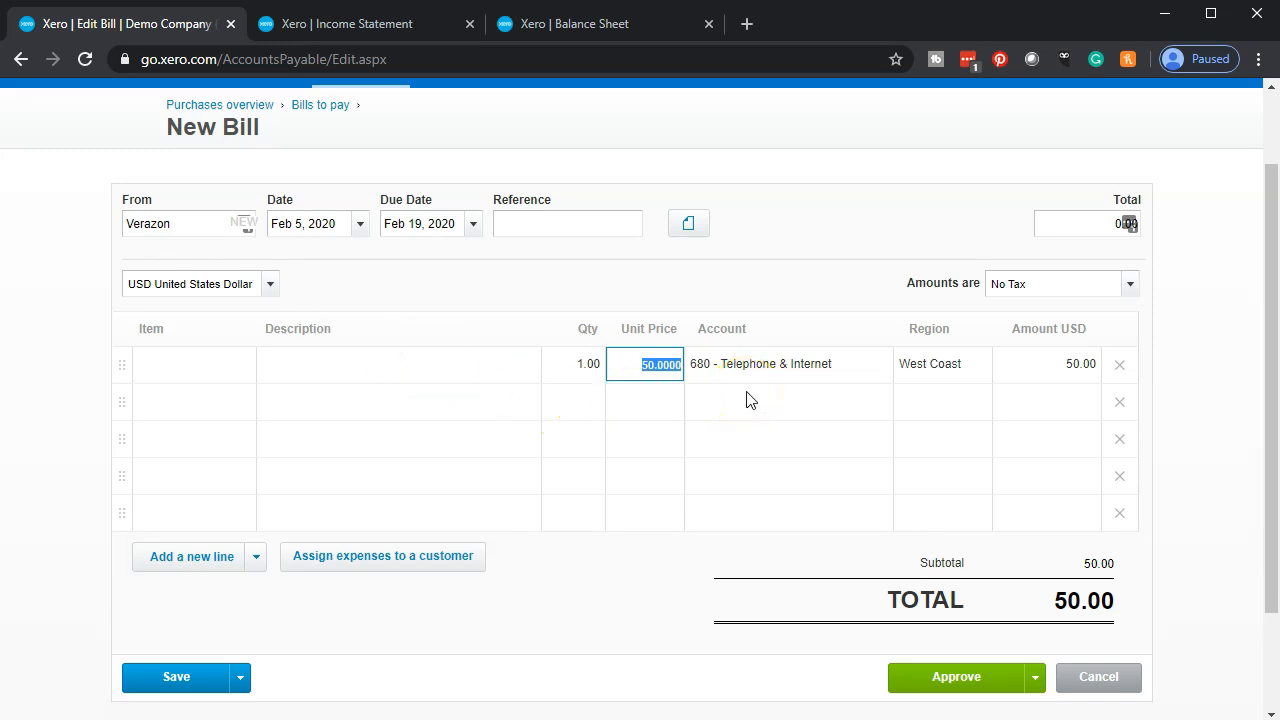
click(950, 688)
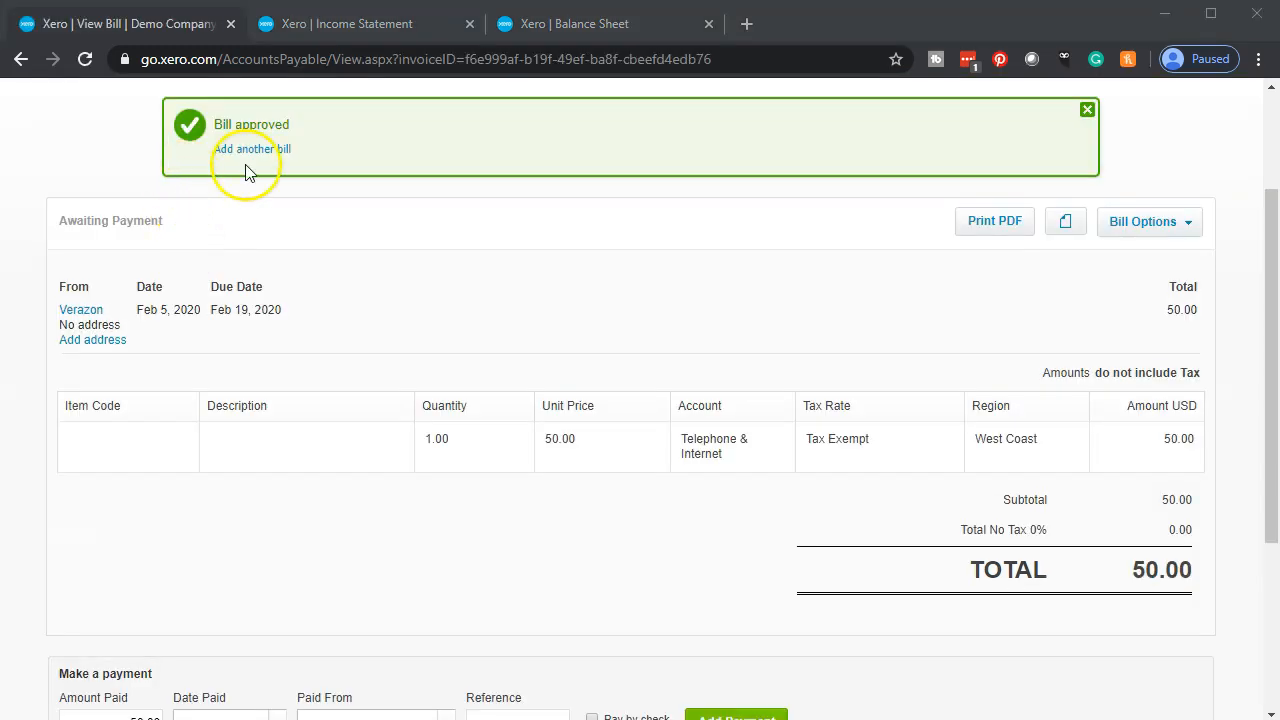
- Update the Balance Sheet report to a date of Apr 30, 2020
click(552, 32)
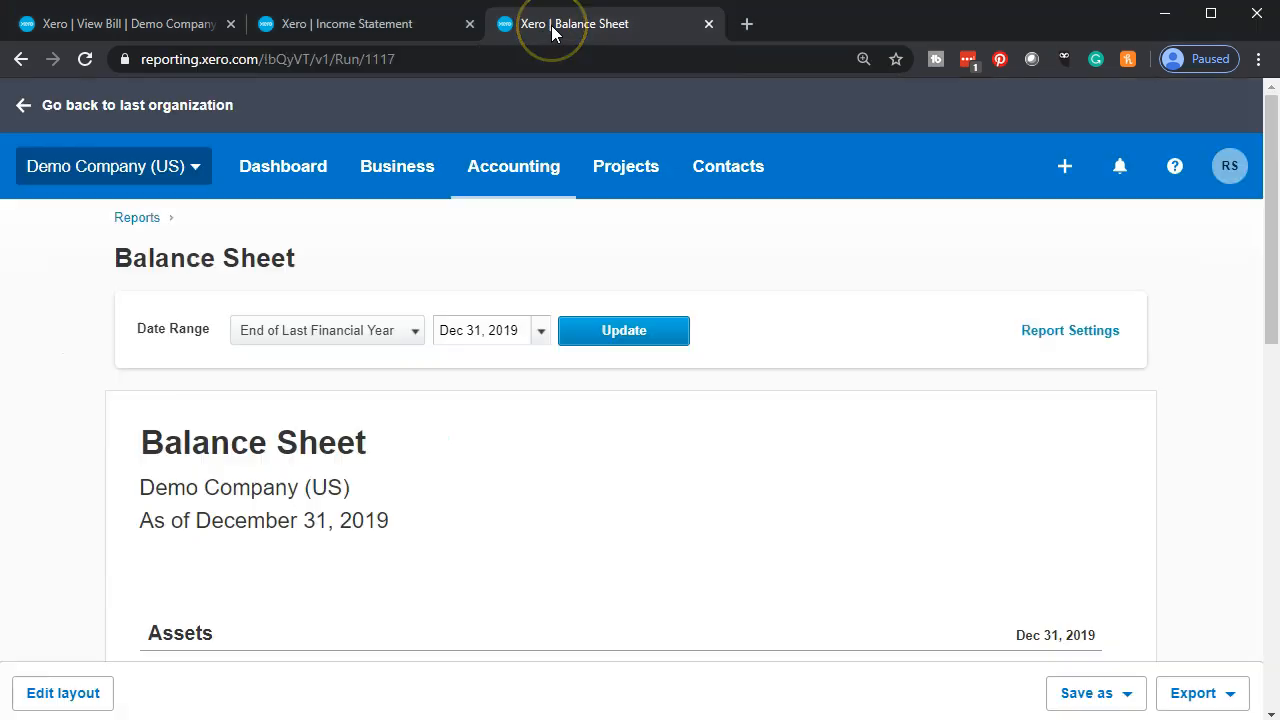
click(614, 333)
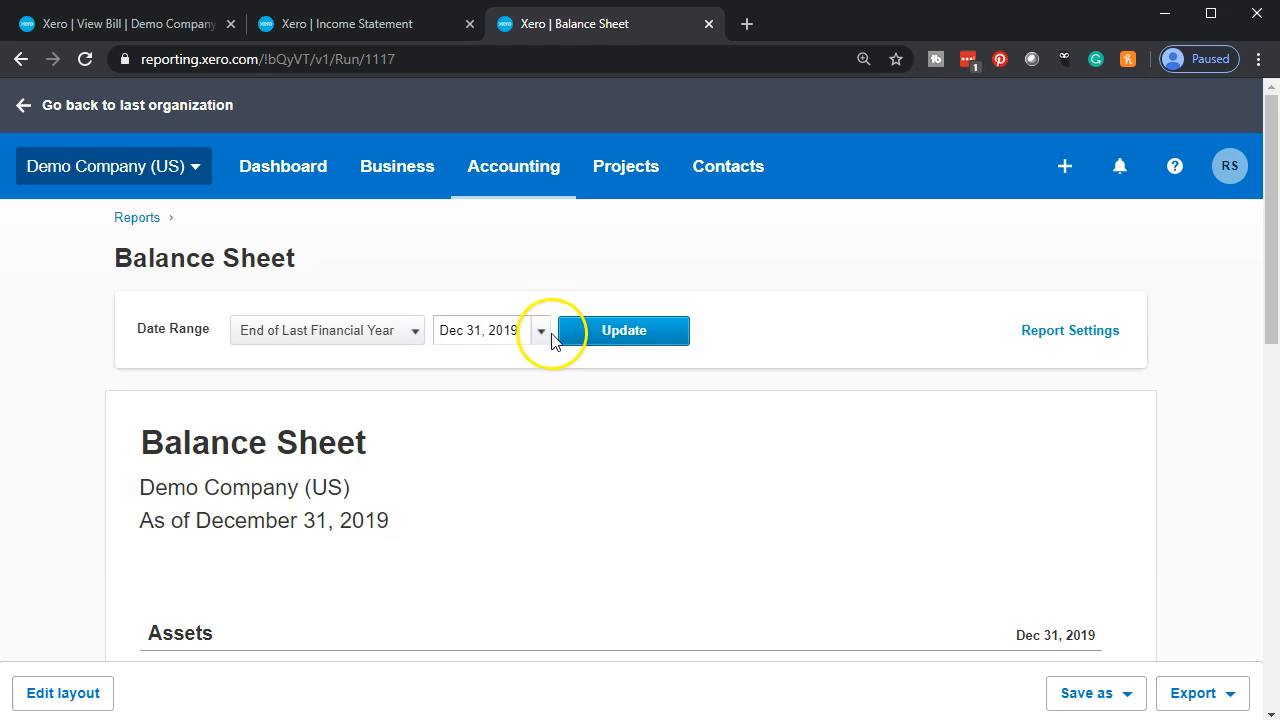
click(543, 331)
click(773, 366)
click(773, 366)
click(773, 366)
click(773, 366)
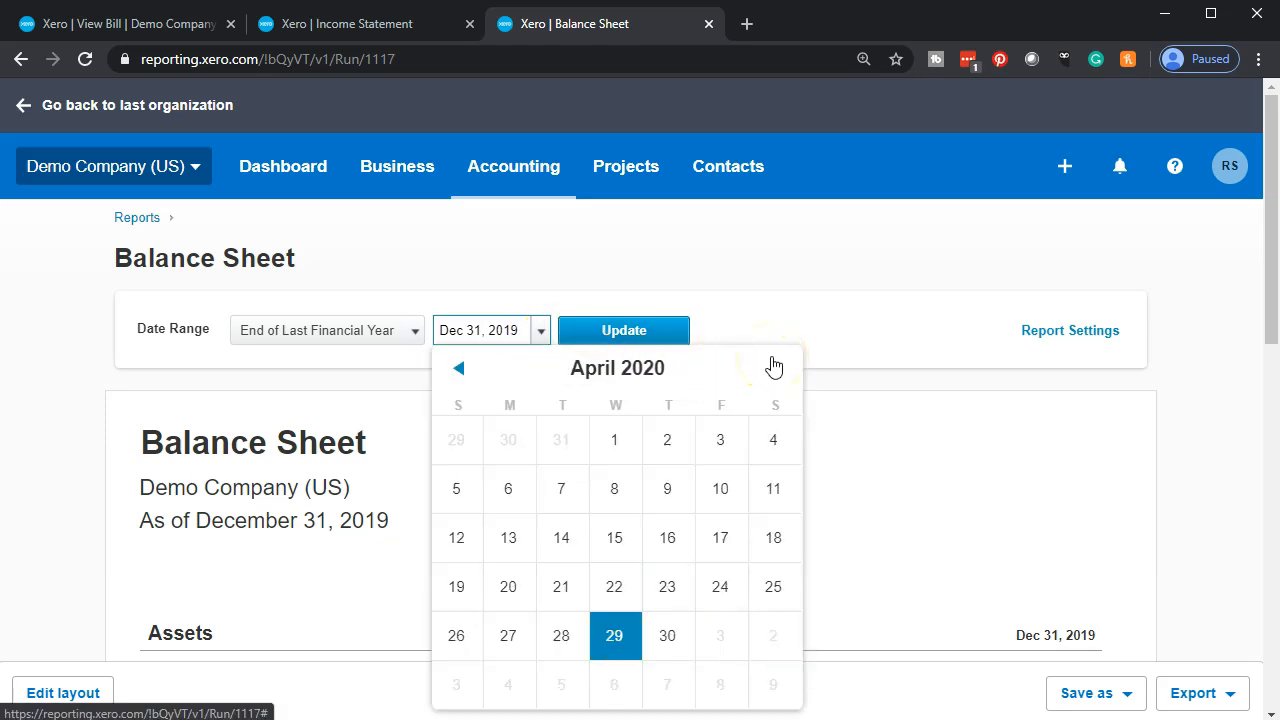
click(660, 634)
click(623, 334)
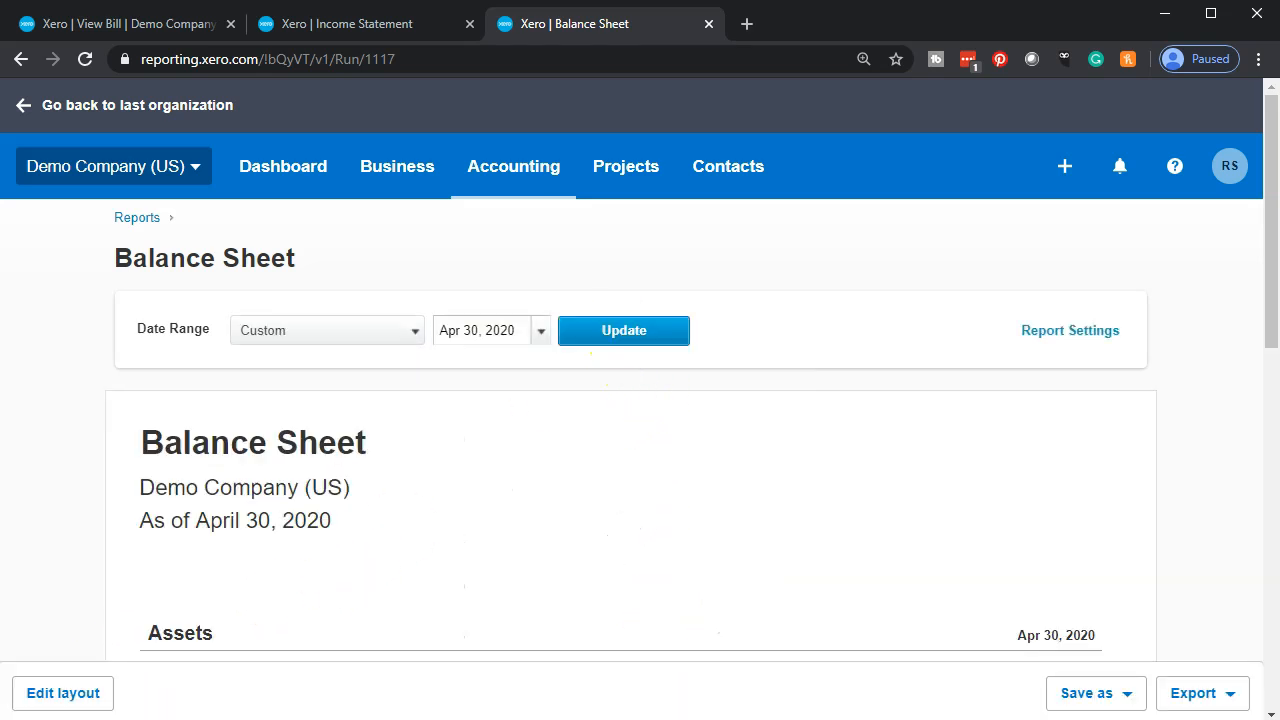
- Drill down from Accounts Payable on the Balance Sheet to the Feb 5, 2020 Verazon transaction and review its source bill
scroll(212, 498, down, 5)
scroll(281, 450, down, 1)
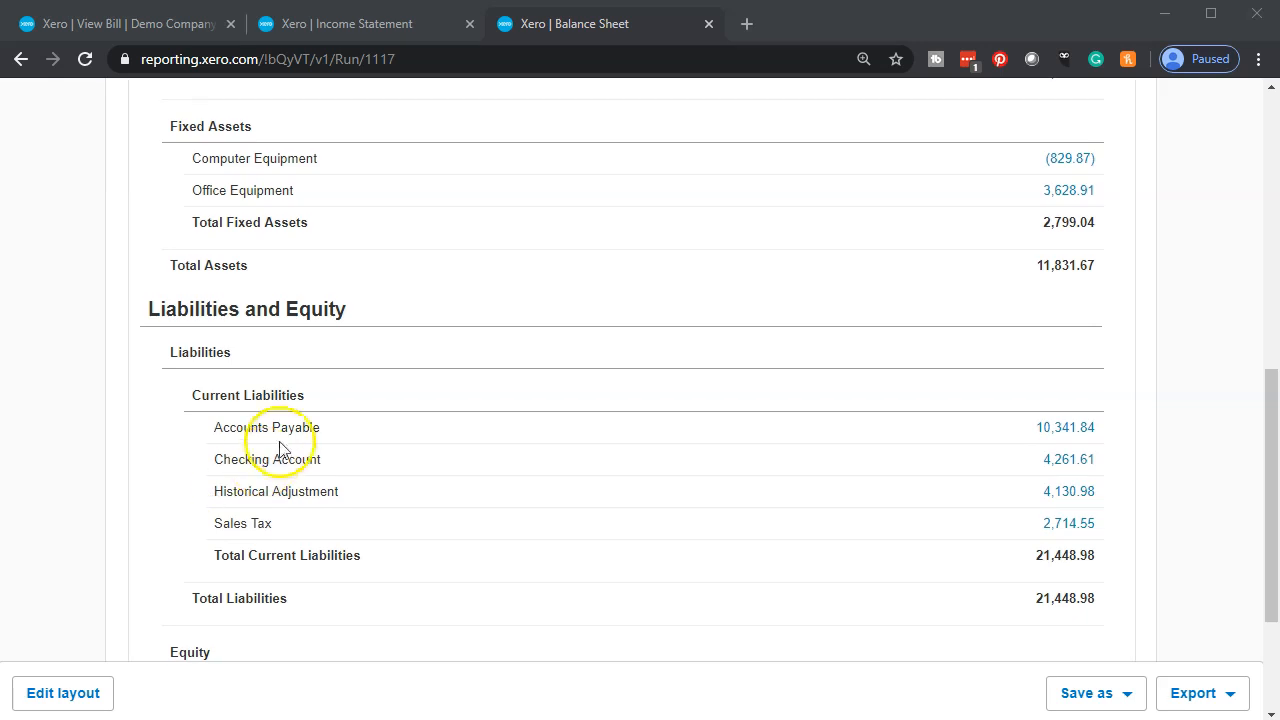
click(1070, 432)
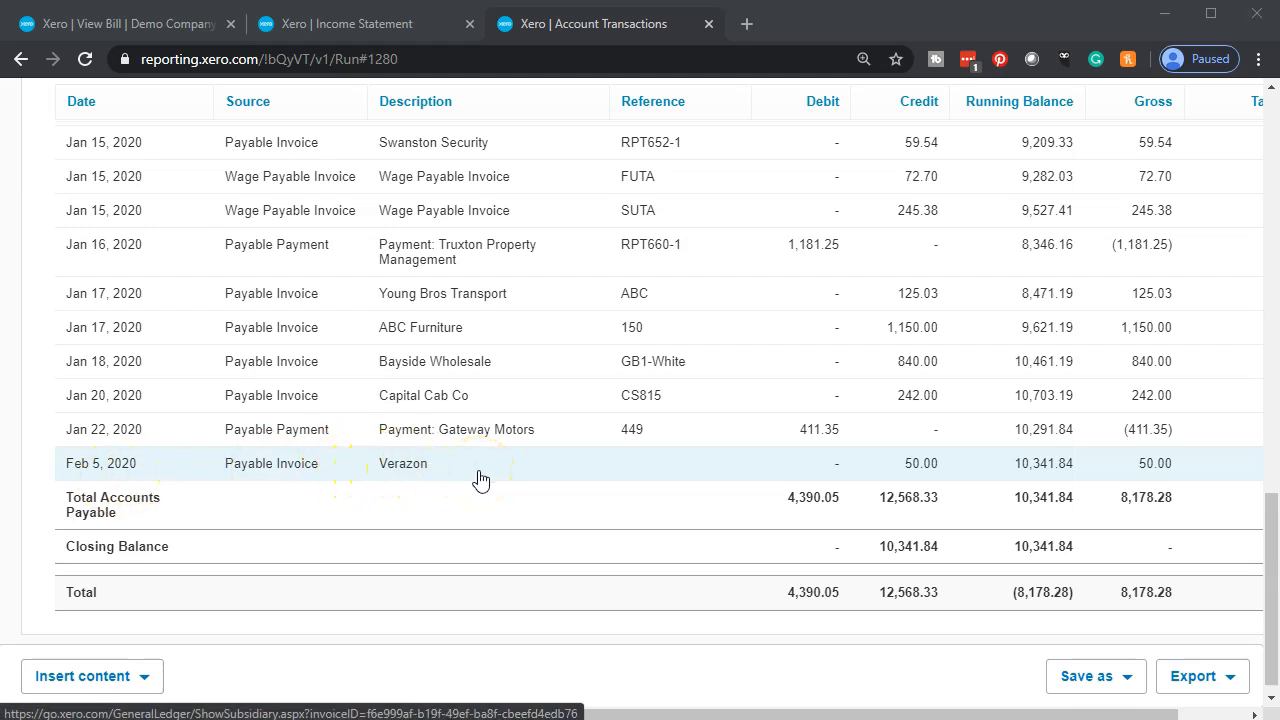
click(928, 466)
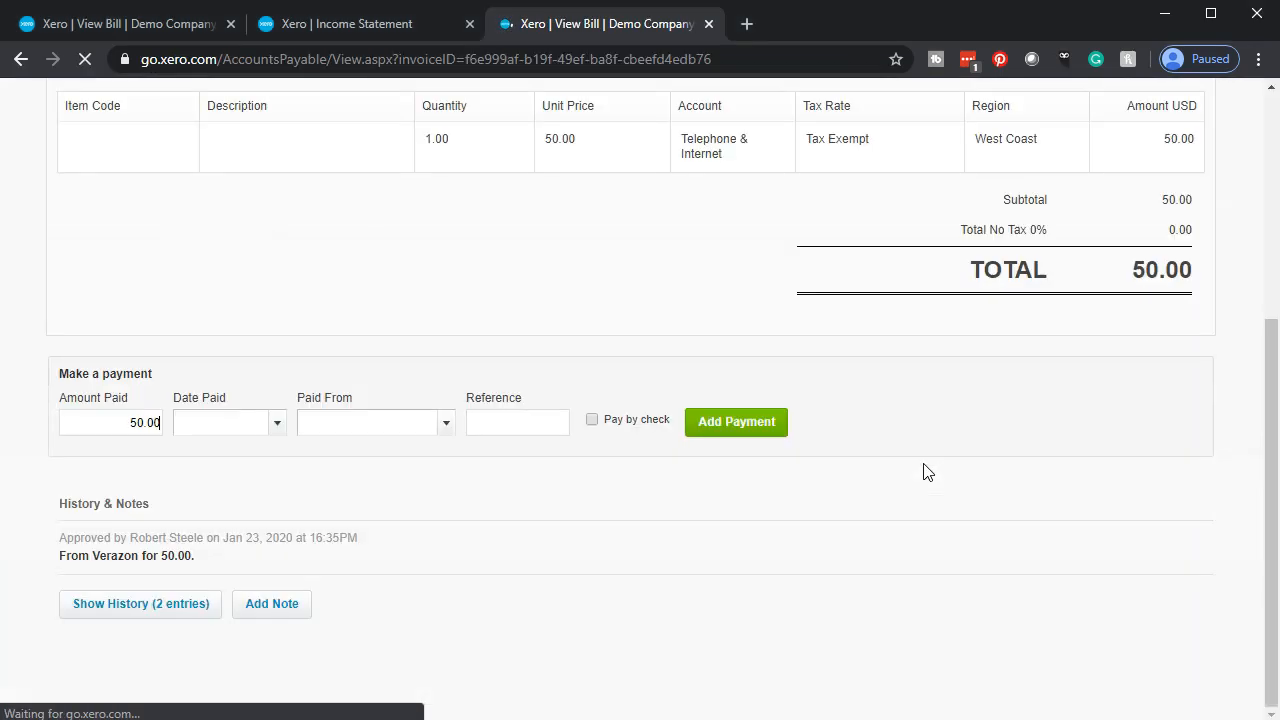
scroll(614, 557, up, 2)
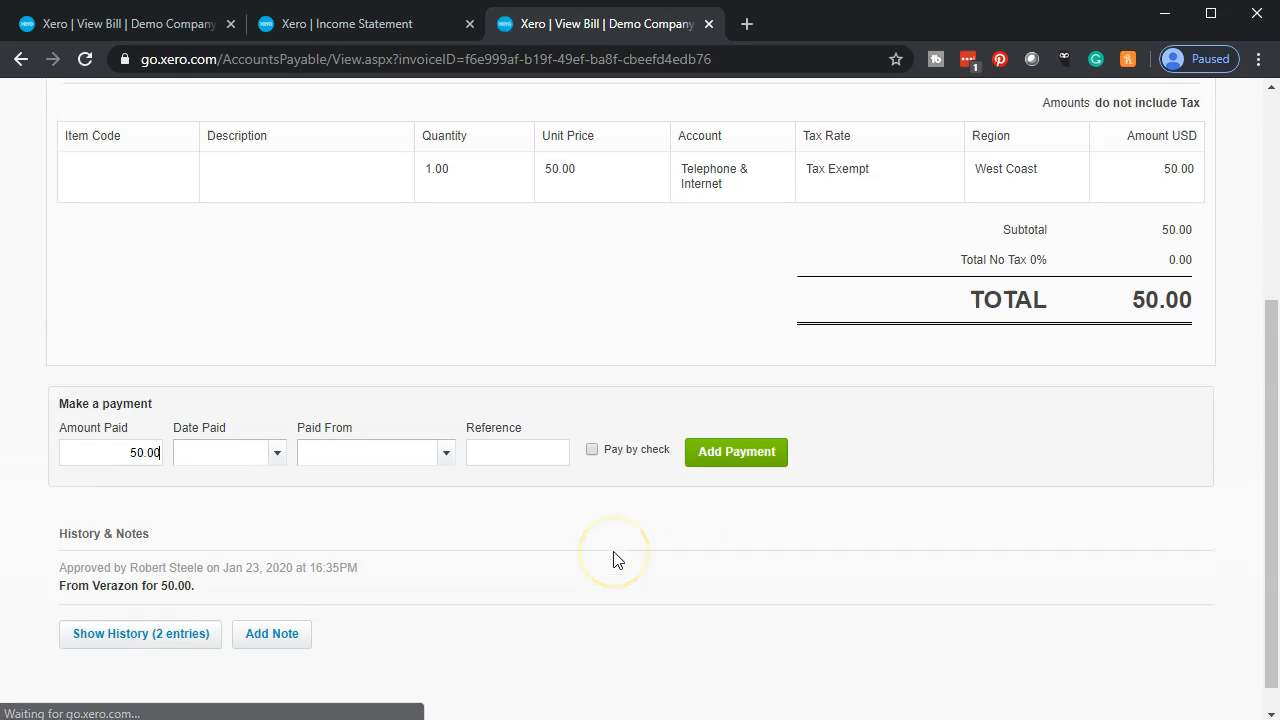
scroll(614, 559, up, 1)
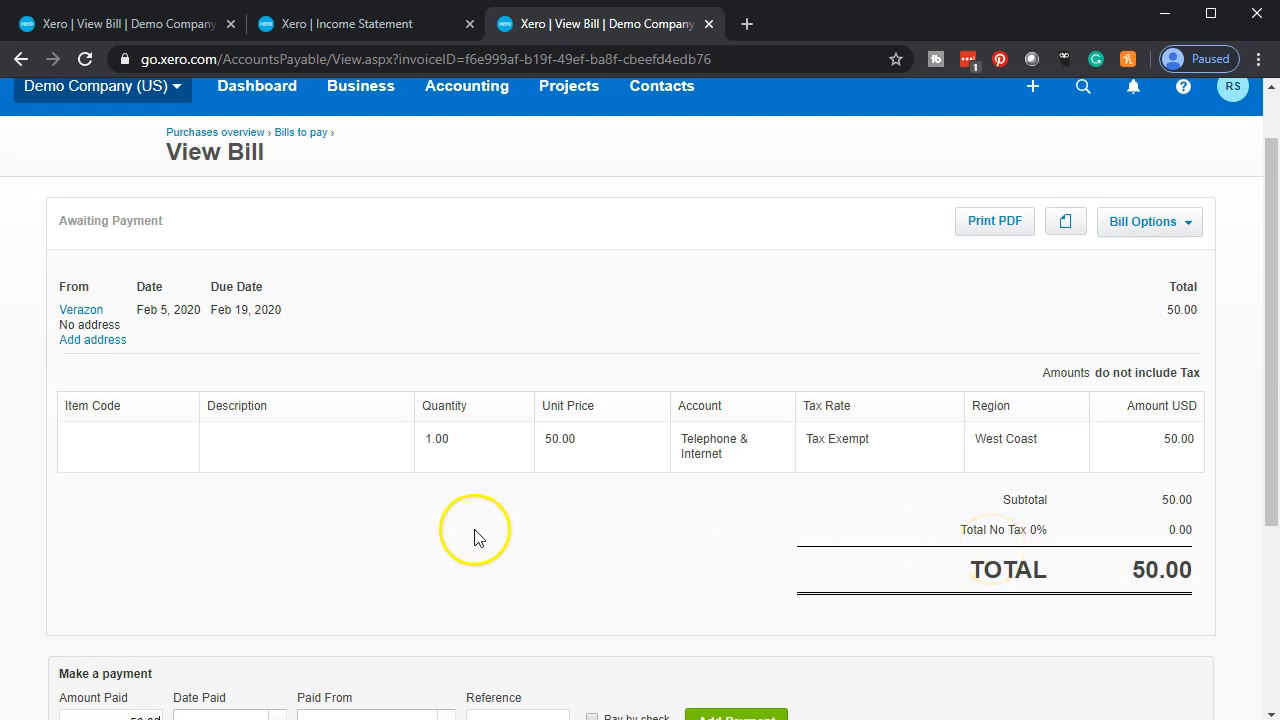
scroll(475, 537, up, 1)
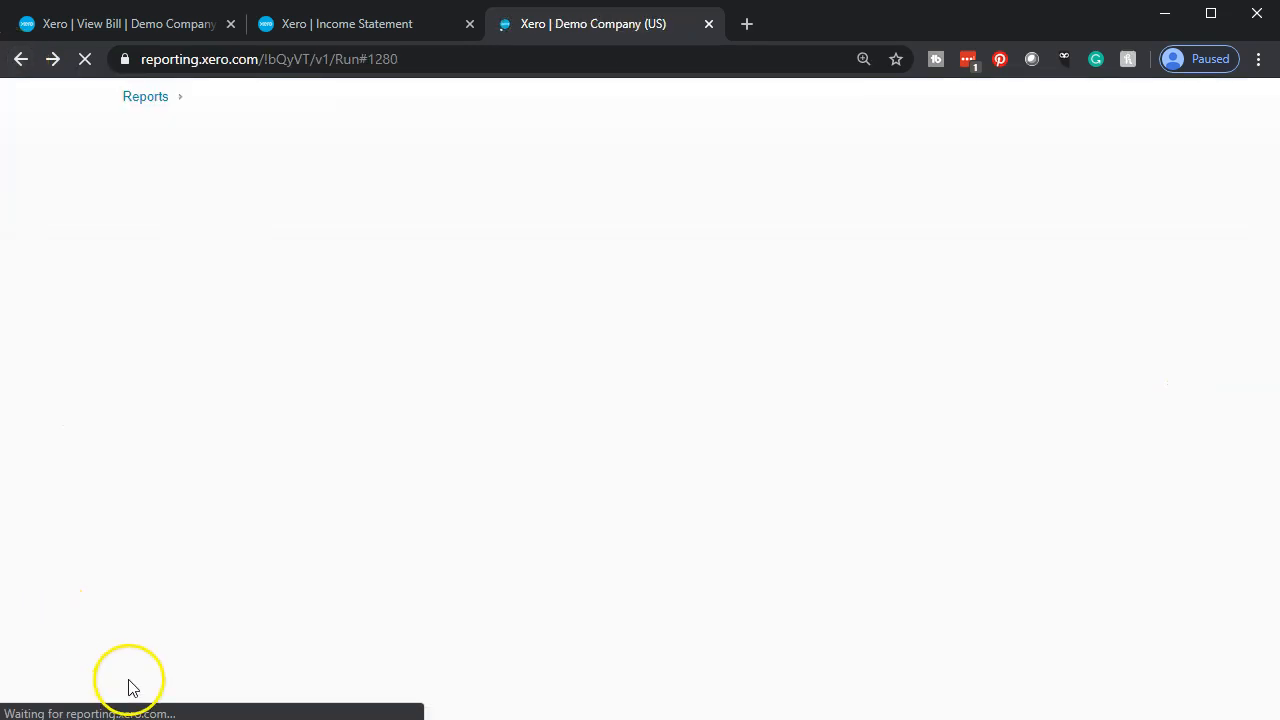
- Refresh the Income Statement for Jan 1 to Dec 31, 2020 and examine the Verazon entry in the Telephone & Internet transactions
click(337, 24)
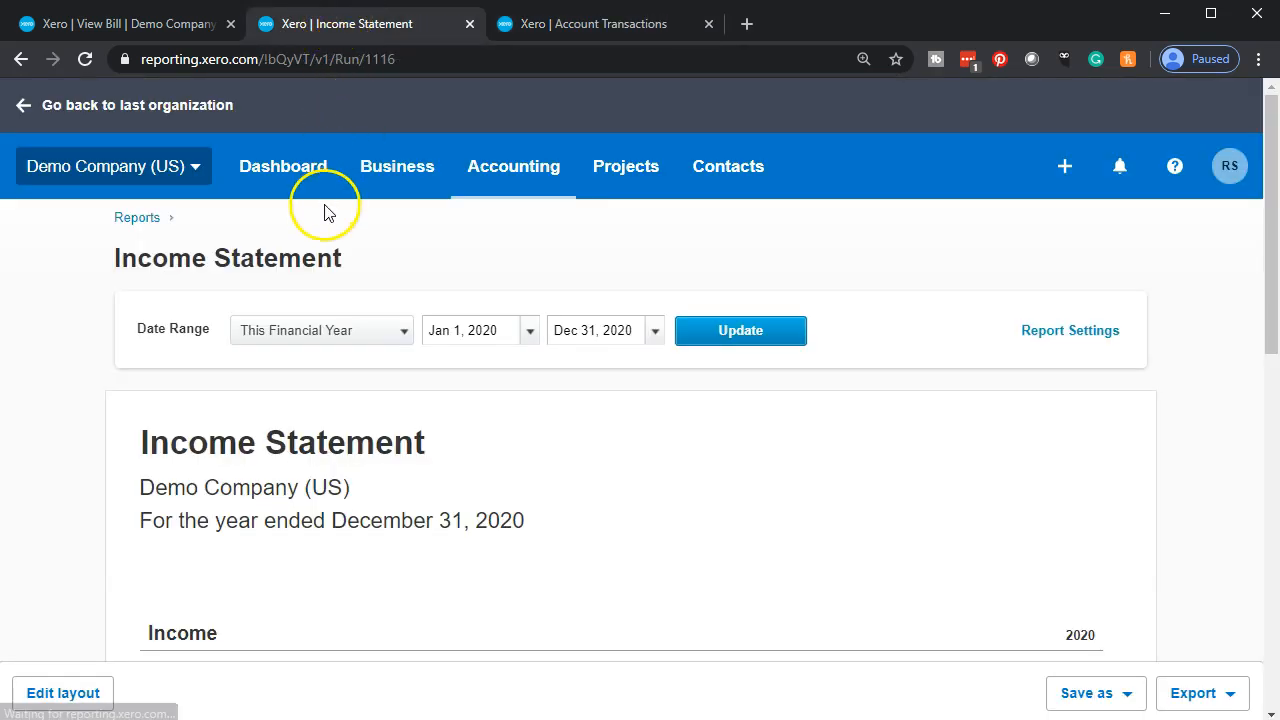
click(734, 340)
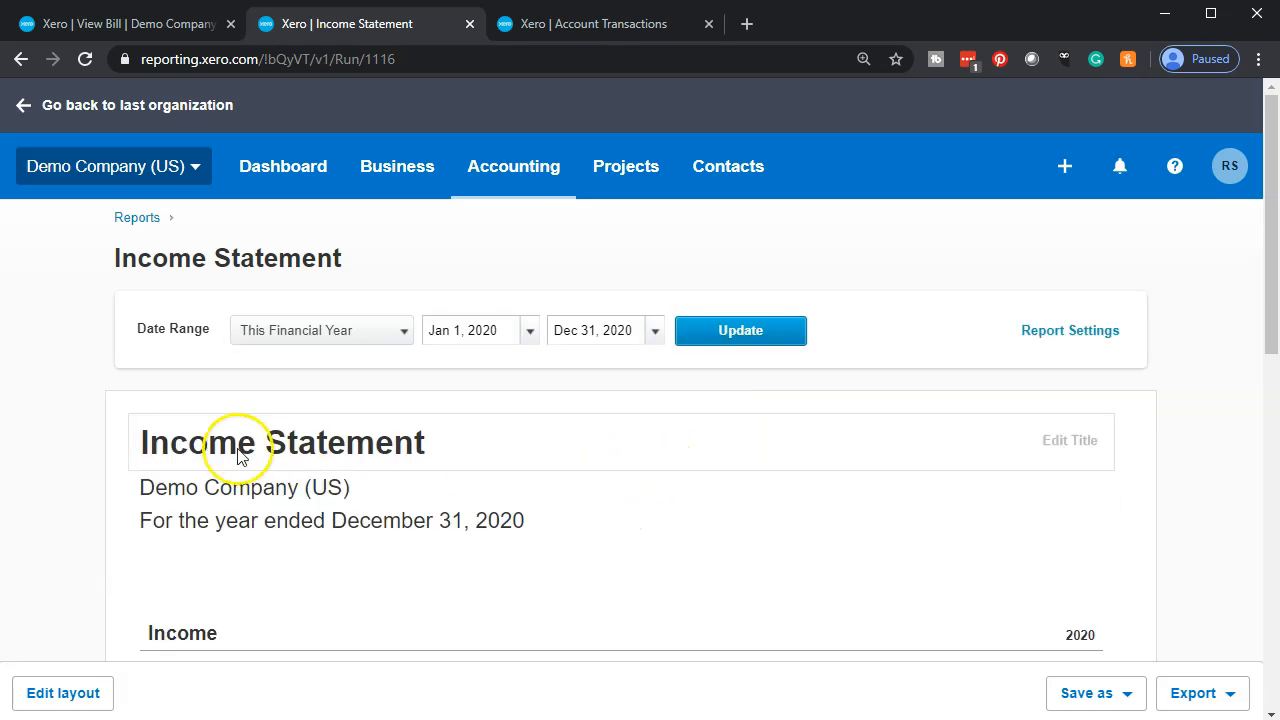
scroll(223, 443, down, 4)
scroll(200, 440, down, 4)
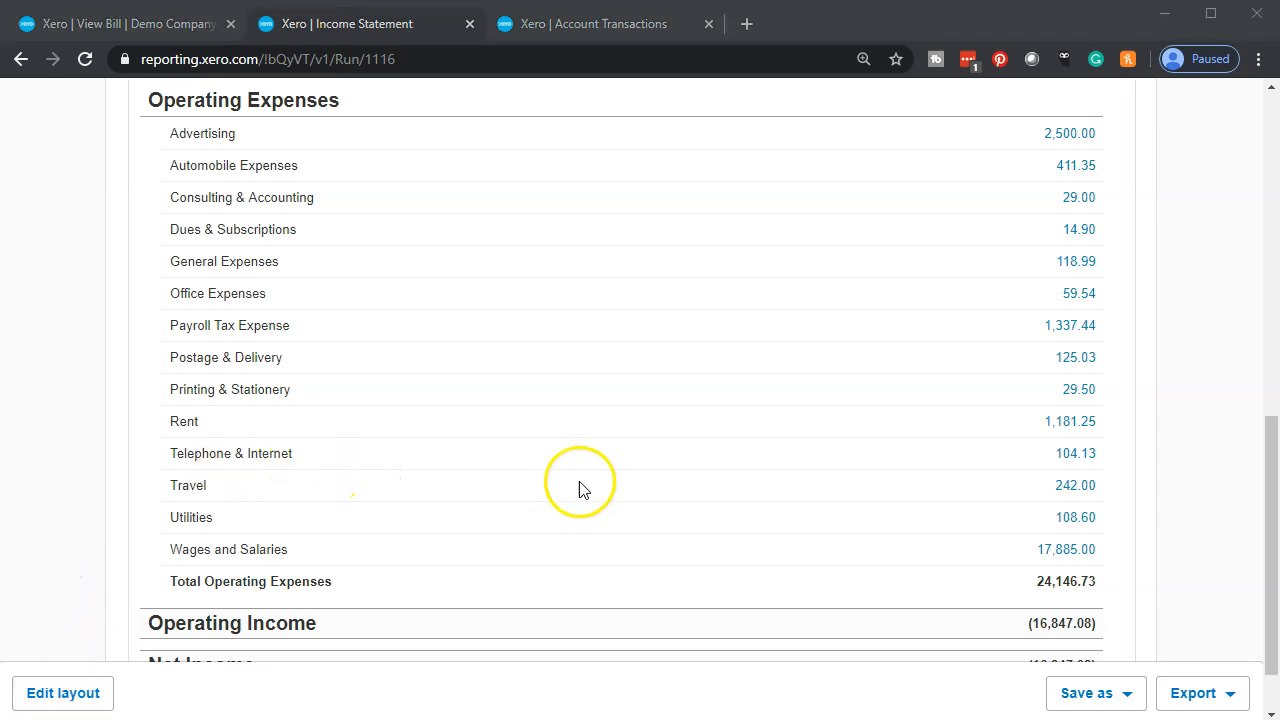
click(1071, 455)
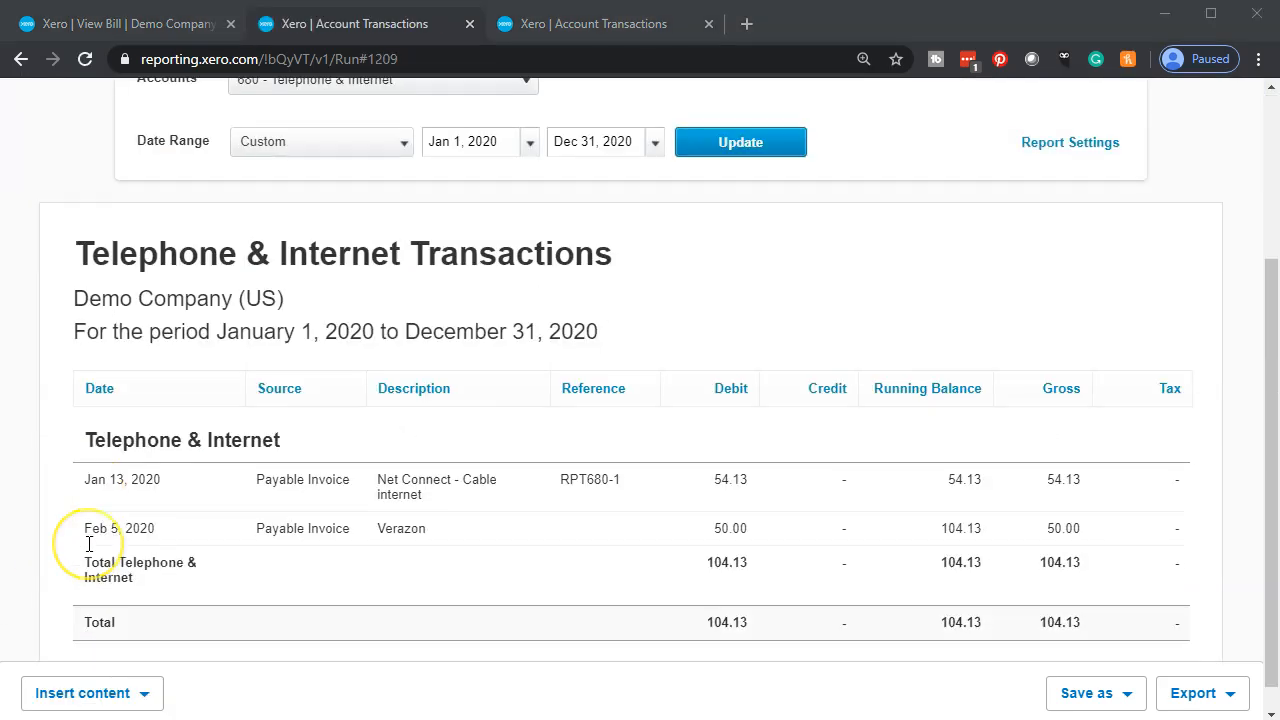
scroll(89, 544, down, 1)
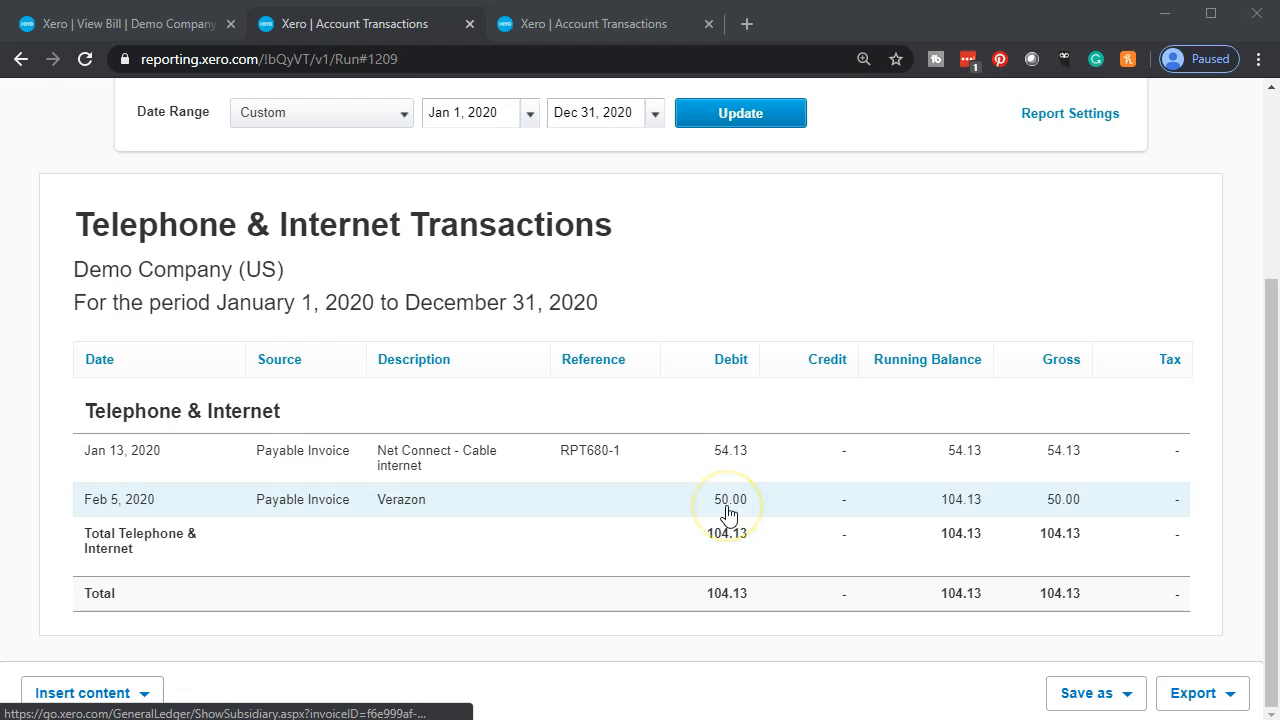
scroll(370, 547, up, 3)
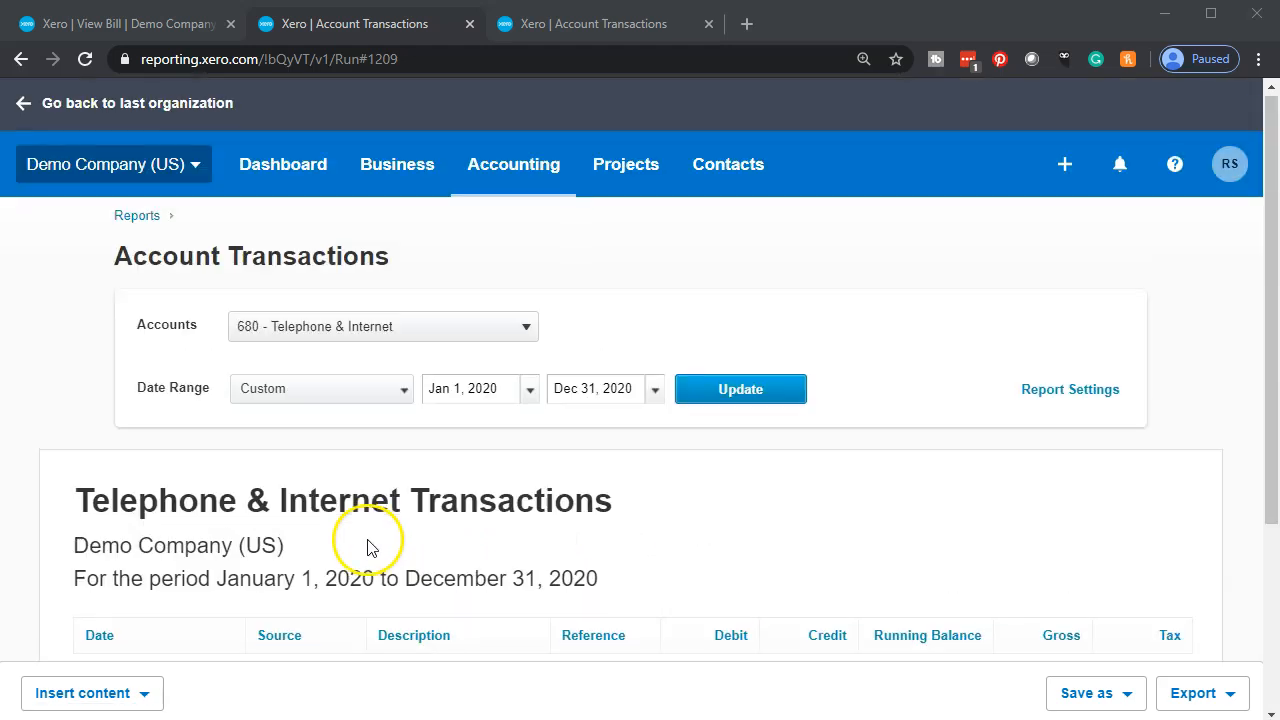
click(20, 60)
- Return from the Accounts Payable transactions to the Balance Sheet report and review its liabilities
click(614, 30)
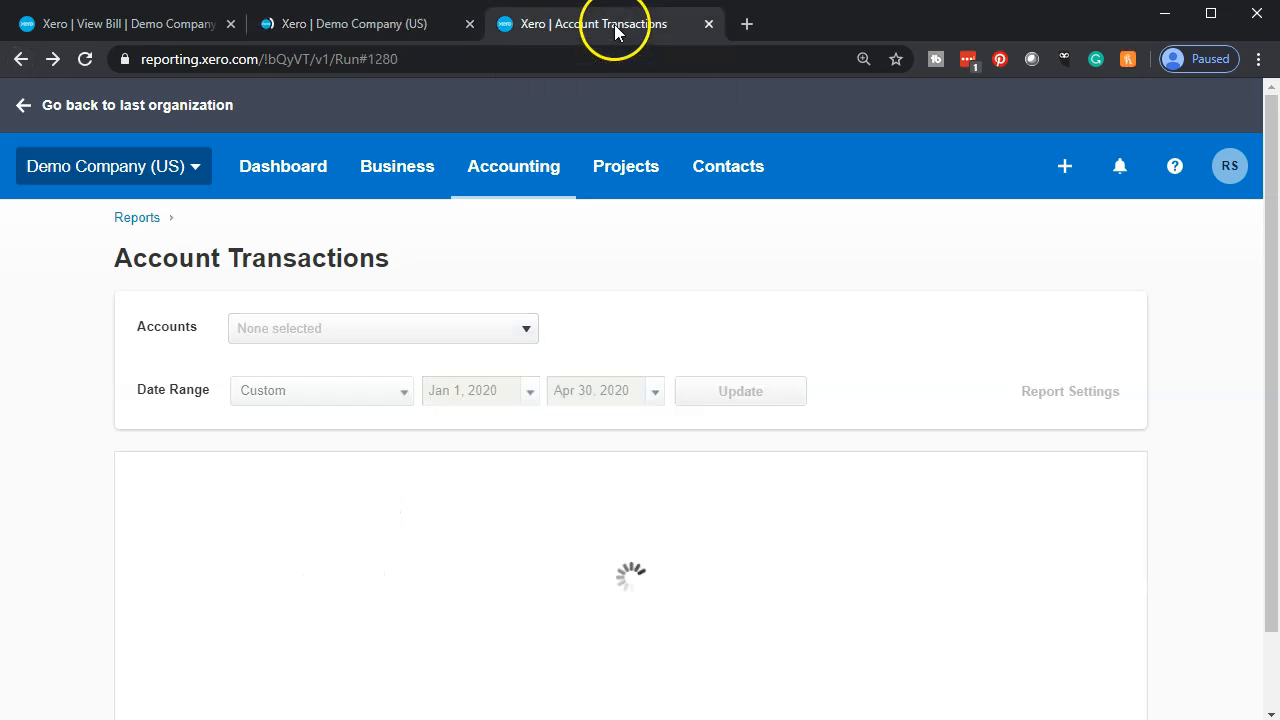
scroll(502, 471, down, 4)
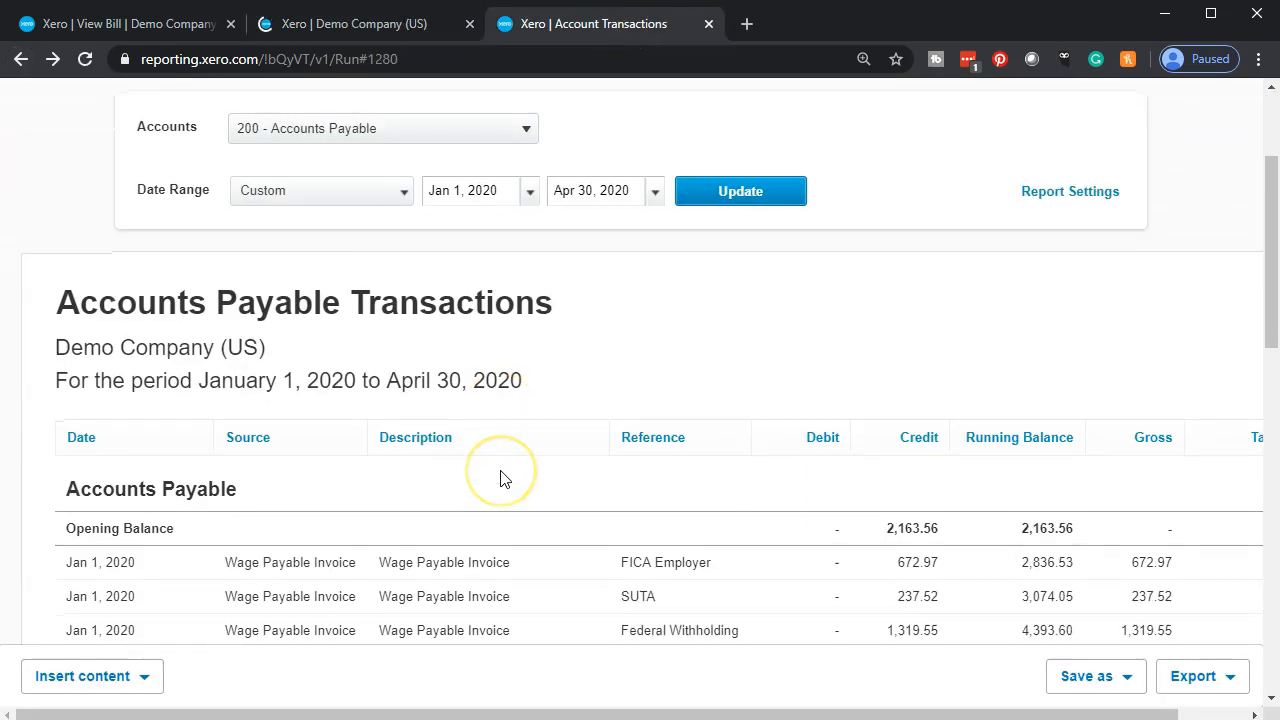
click(20, 60)
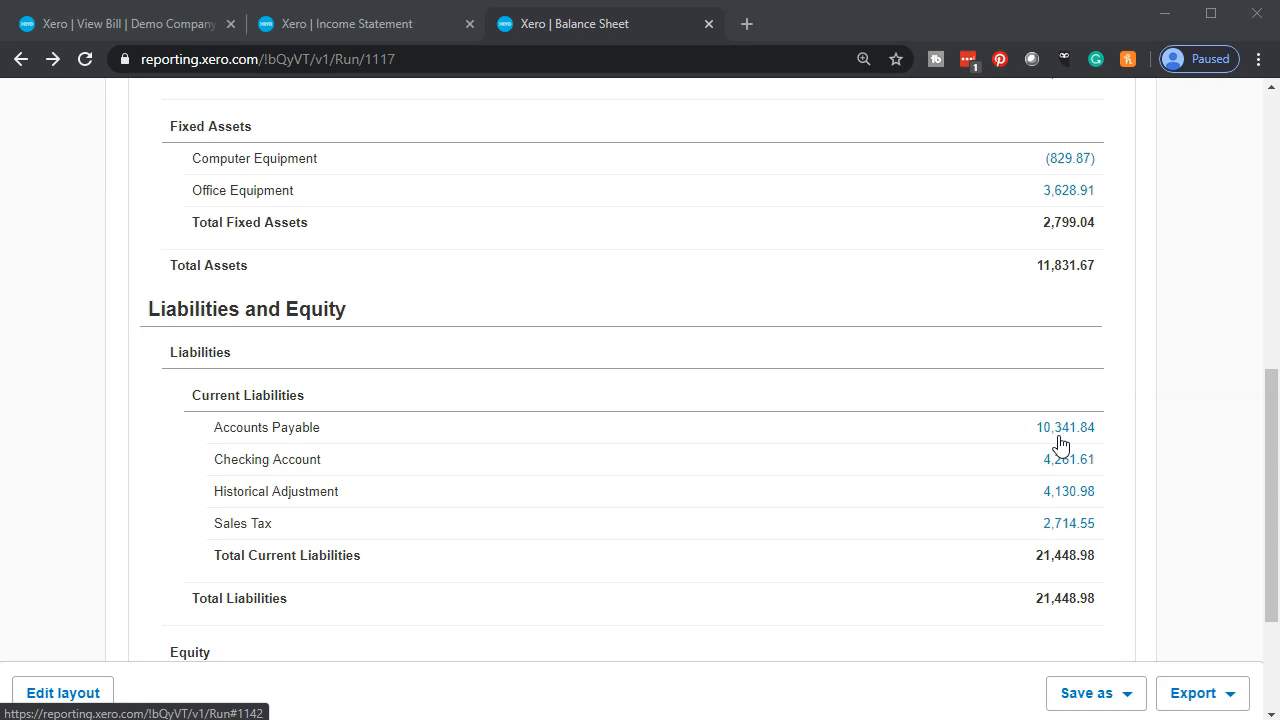
- Open the Aged Payables Summary report in place of the approved Verazon bill
click(157, 27)
scroll(522, 352, up, 3)
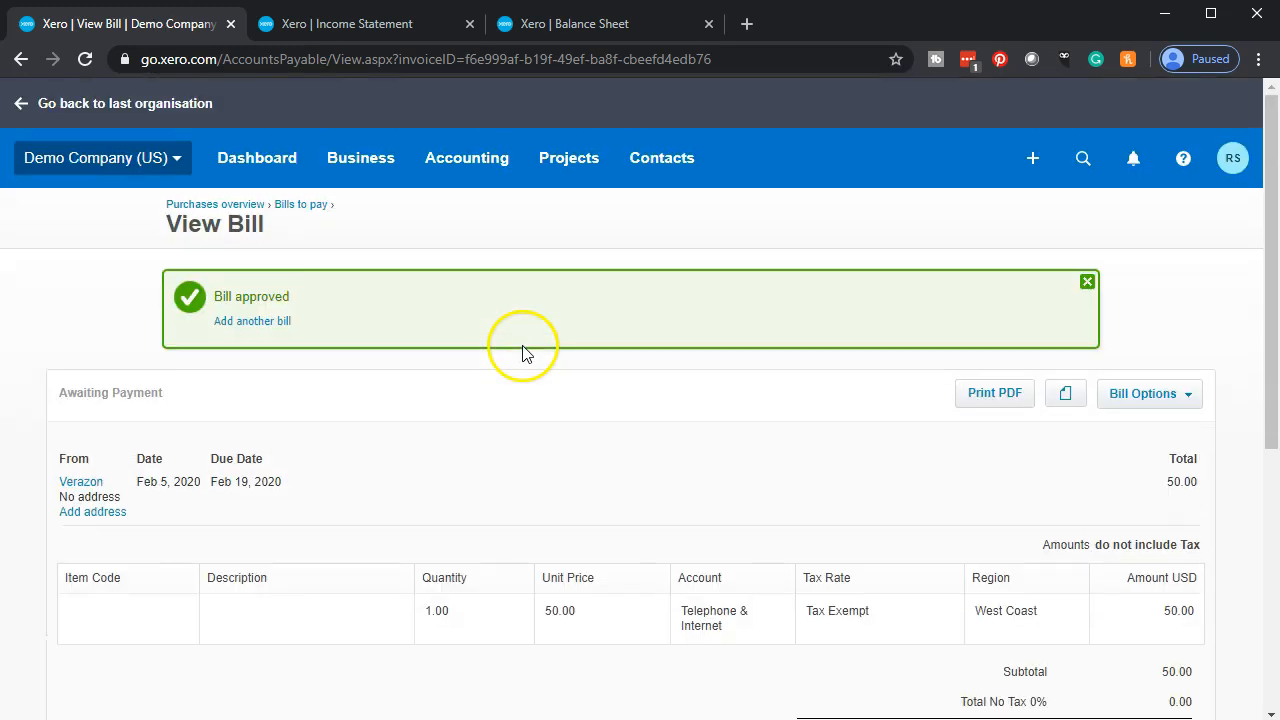
click(499, 170)
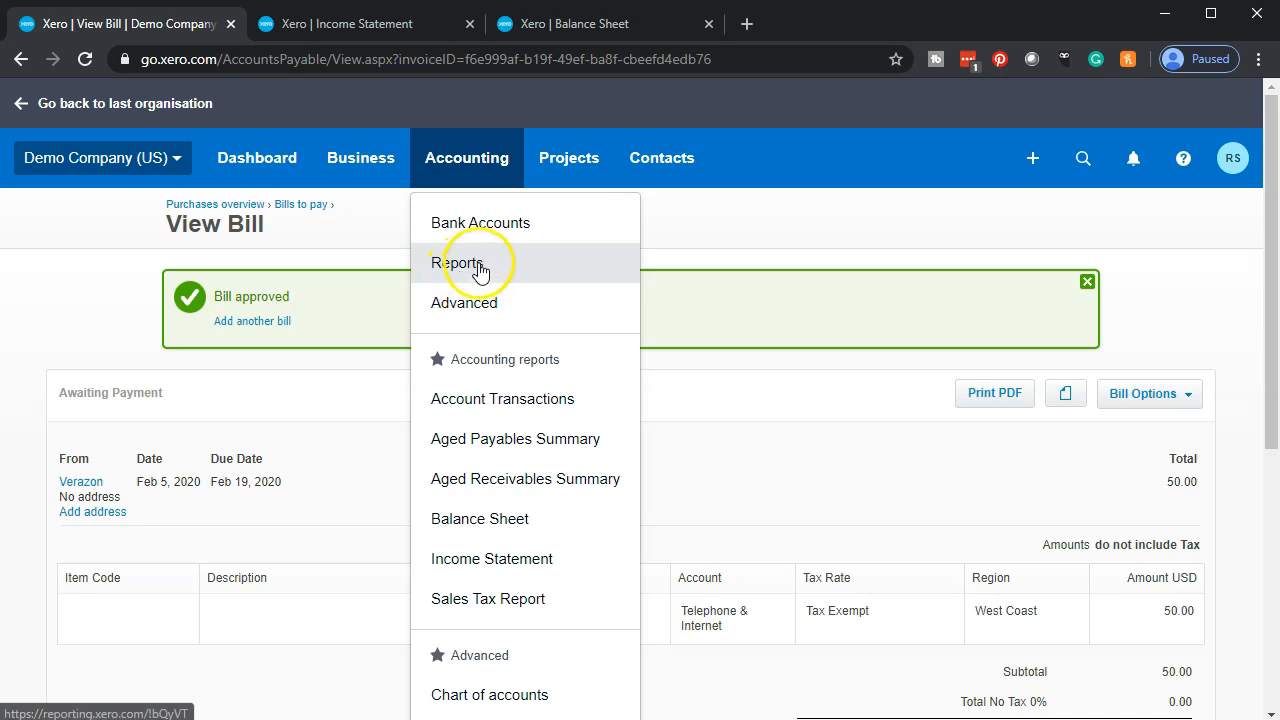
click(498, 266)
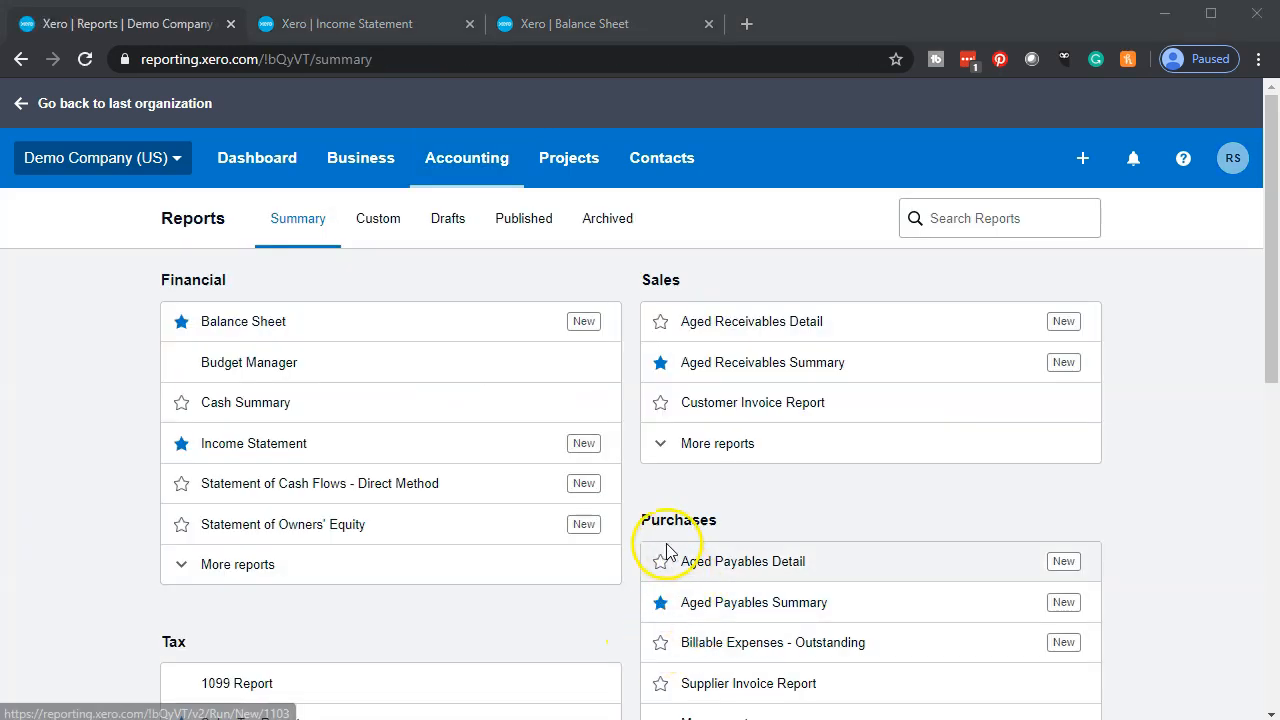
click(720, 612)
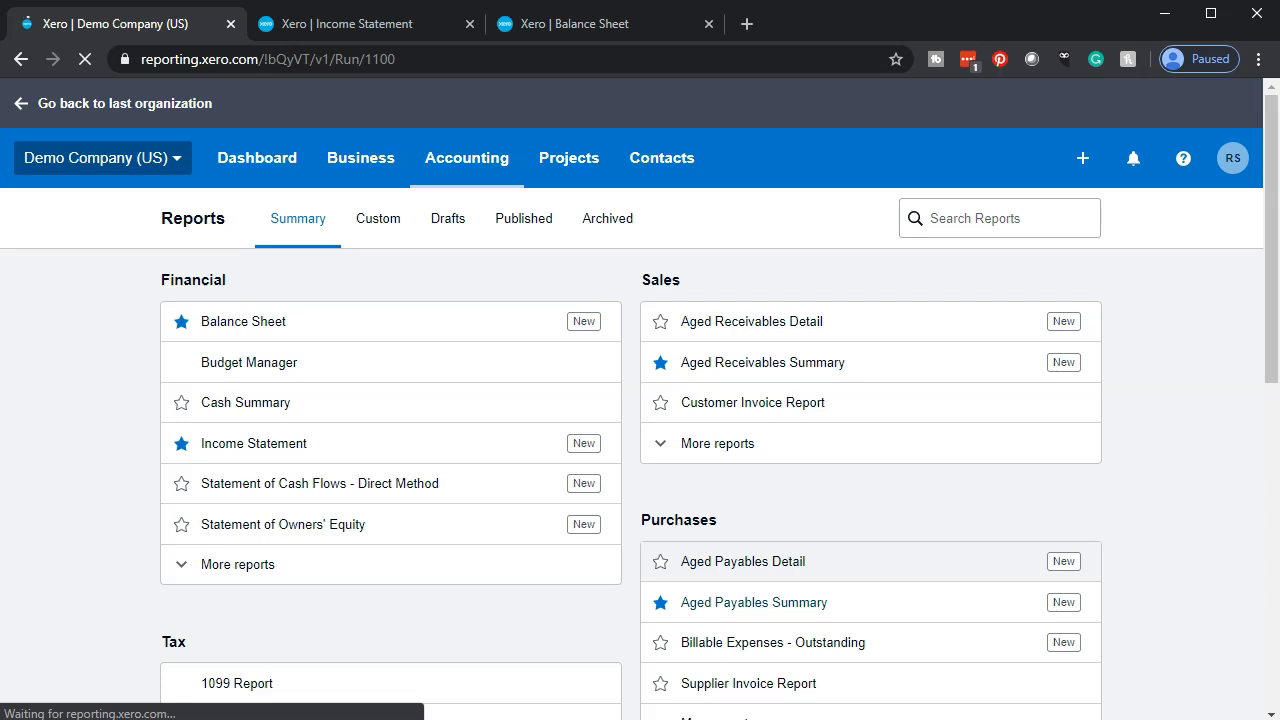
- Update the Aged Payables Summary to a date of Apr 30, 2020
click(547, 308)
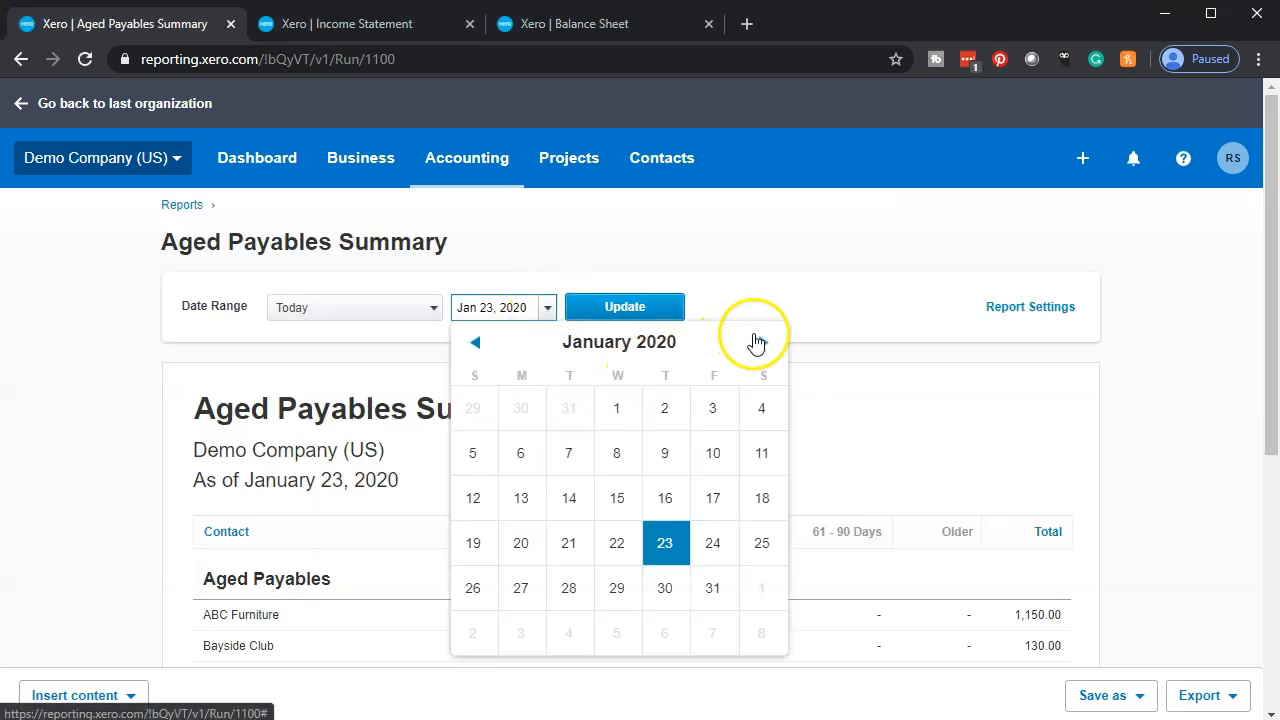
click(760, 342)
click(760, 342)
click(760, 342)
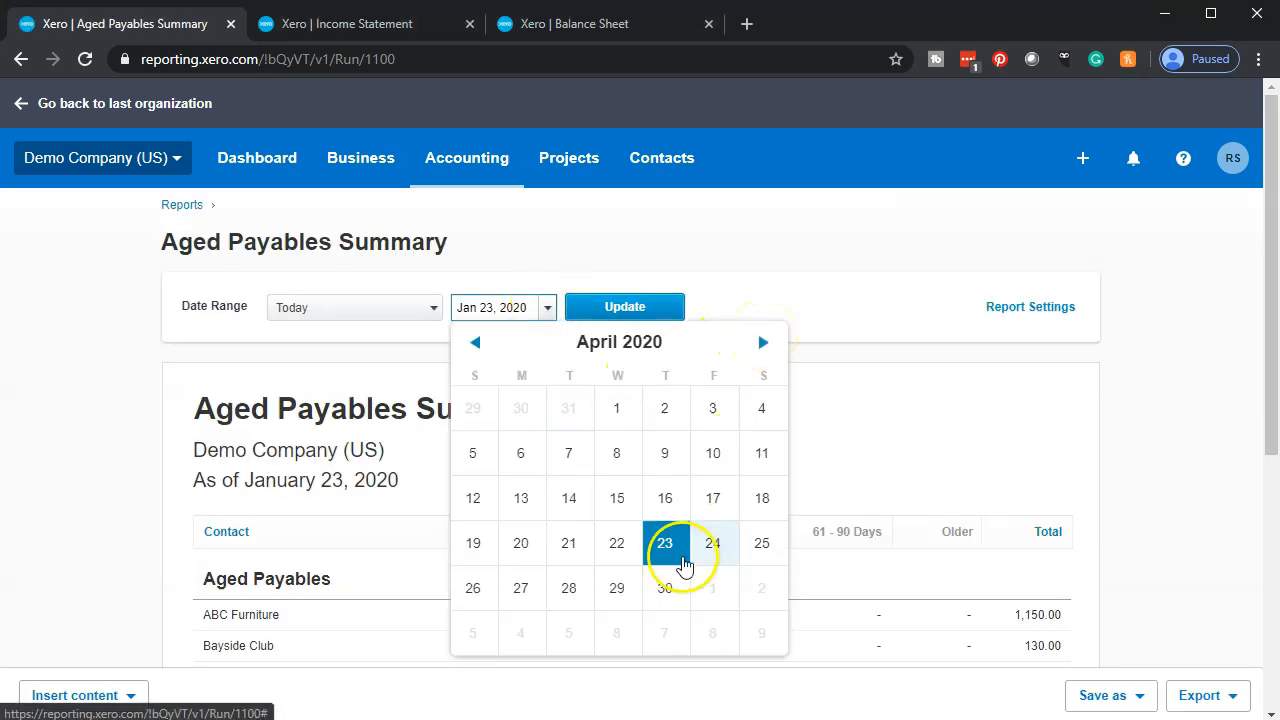
click(665, 588)
click(634, 308)
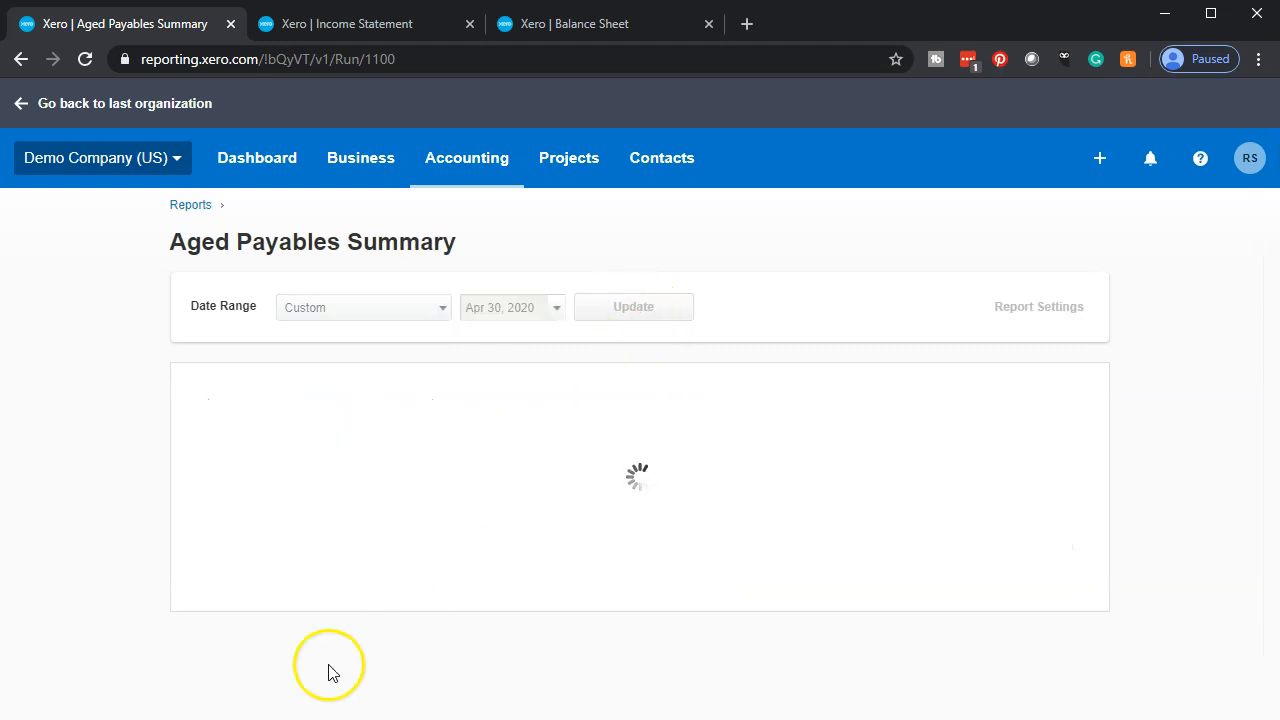
- Check the Verazon row in the Aged Payables Summary and compare the report total with Accounts Payable on the Balance Sheet
scroll(466, 508, down, 2)
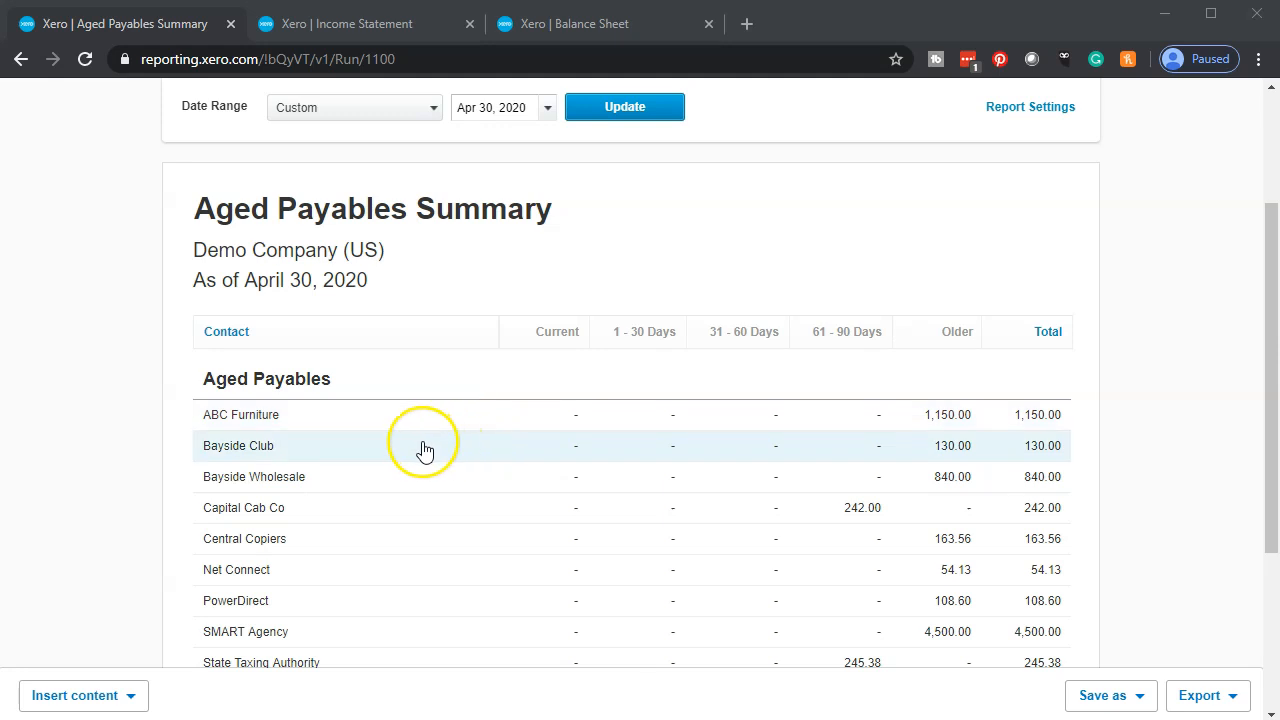
scroll(423, 449, down, 3)
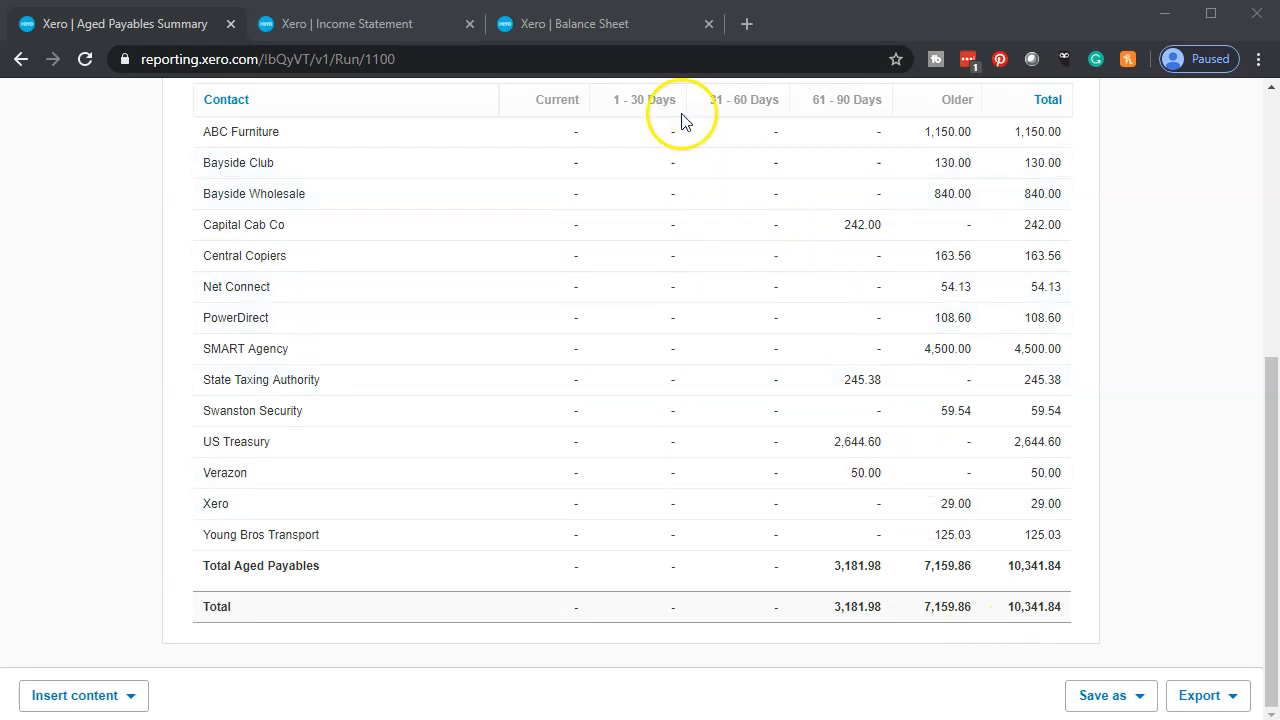
click(586, 26)
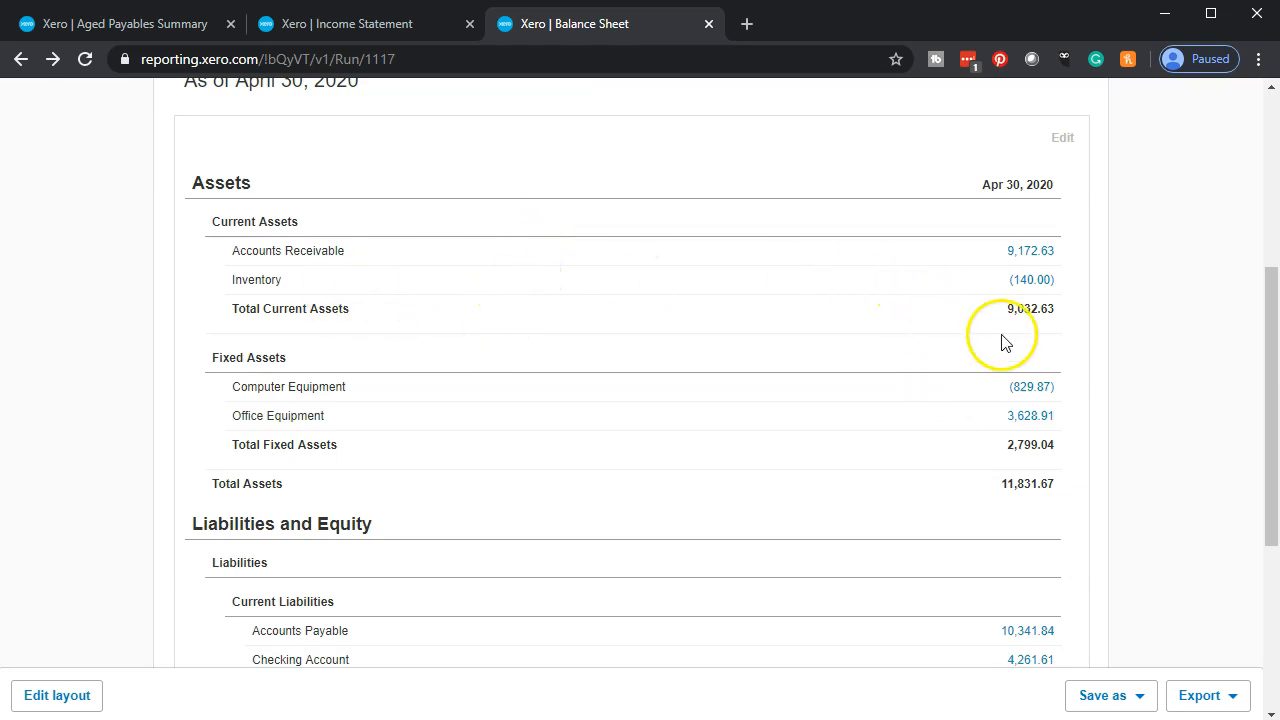
scroll(970, 390, down, 3)
scroll(970, 390, down, 1)
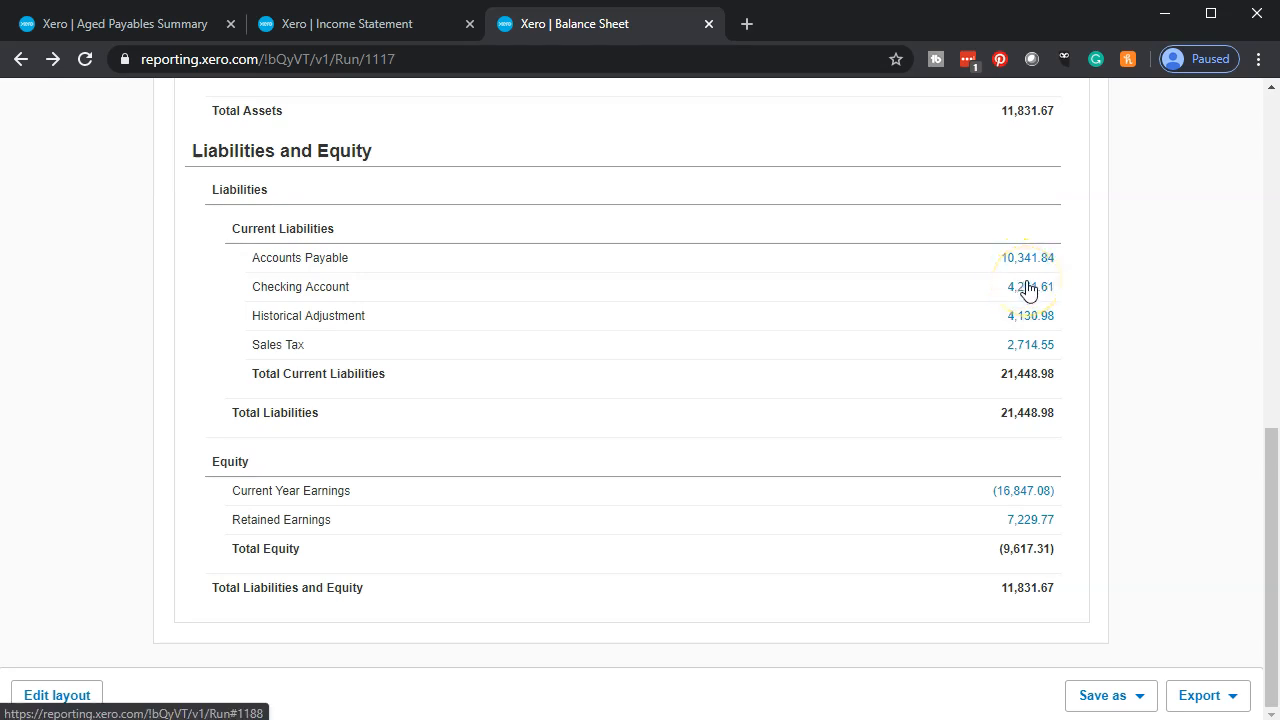
click(175, 23)
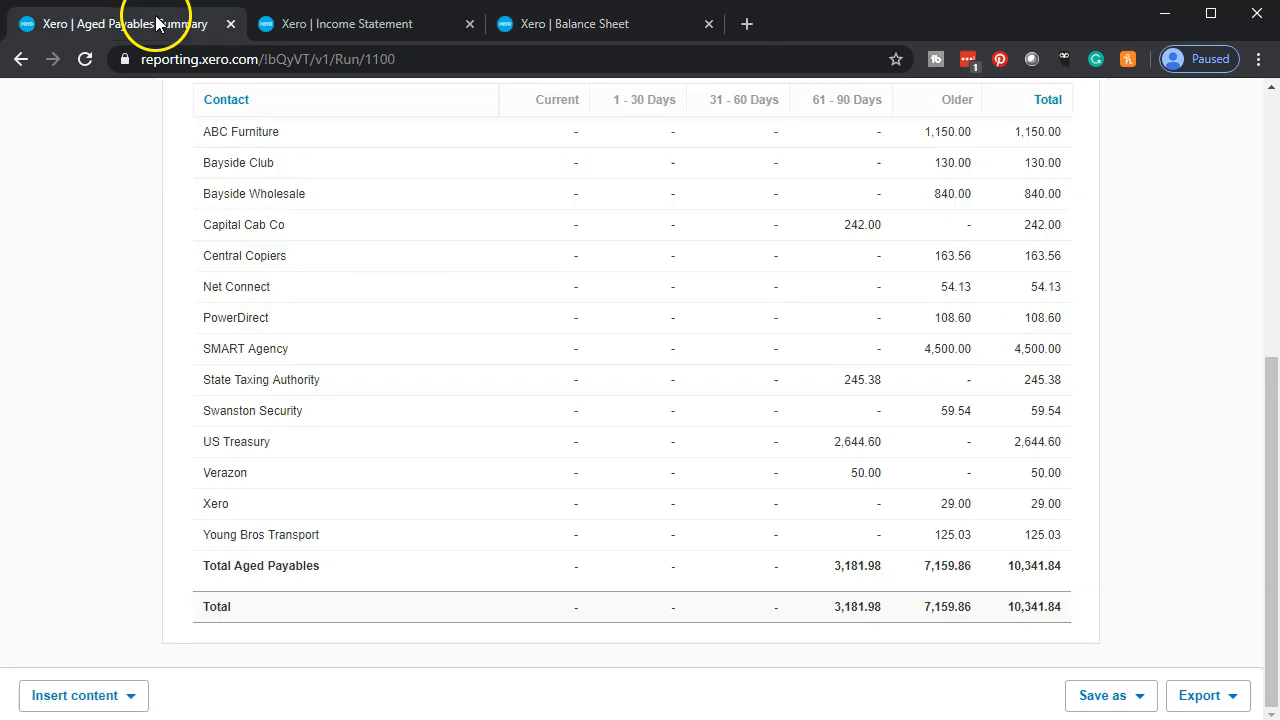
scroll(601, 492, up, 2)
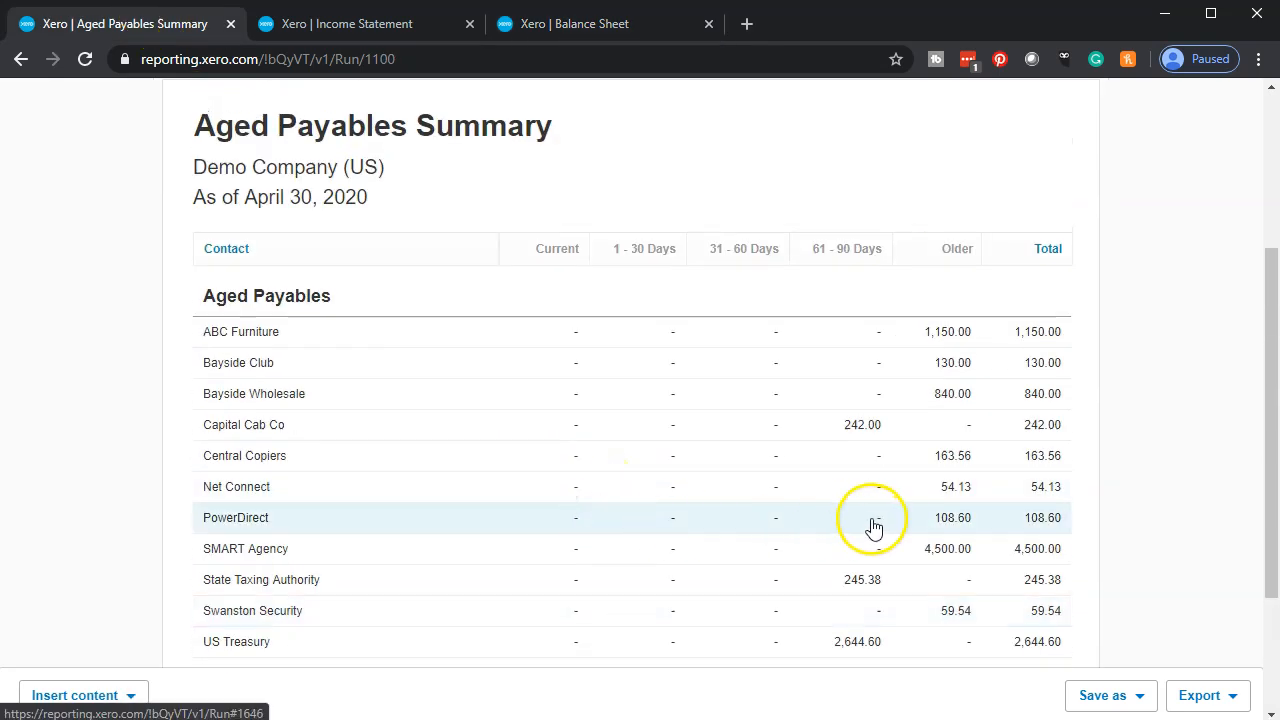
scroll(735, 573, up, 3)
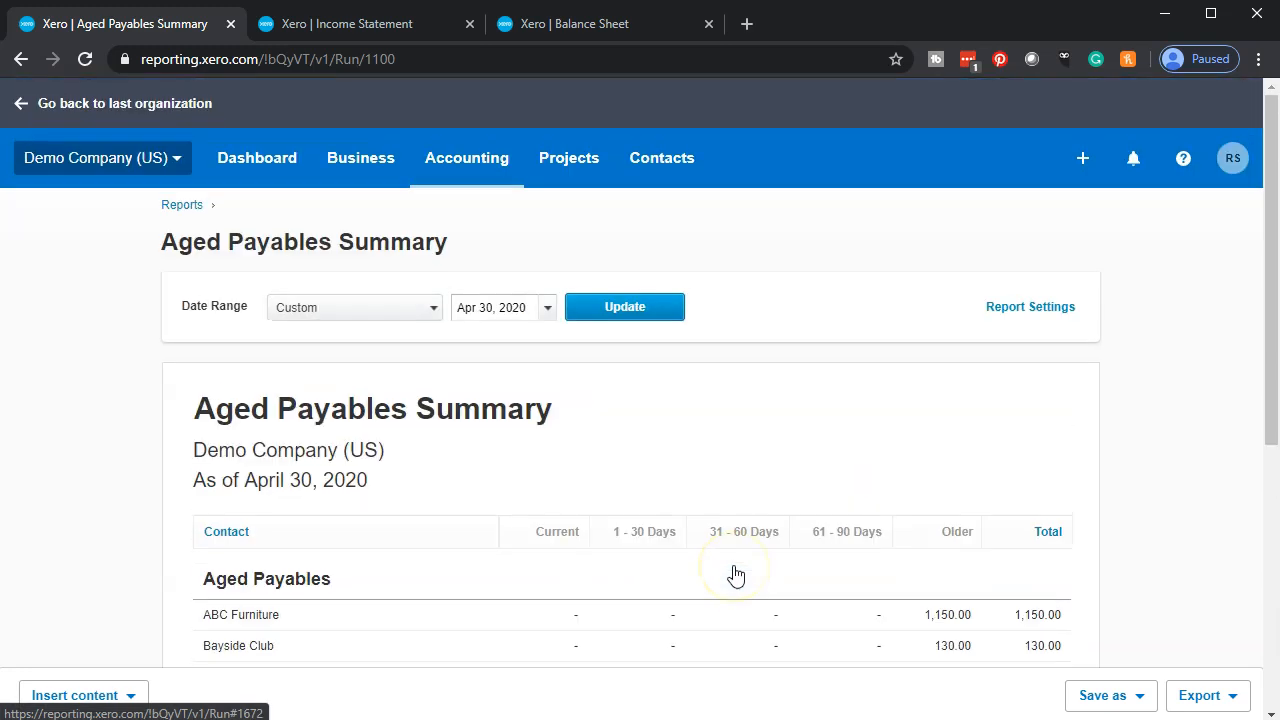
- From the dashboard's bills you need to pay, open the bills awaiting payment and look over the list including Verazon
click(243, 163)
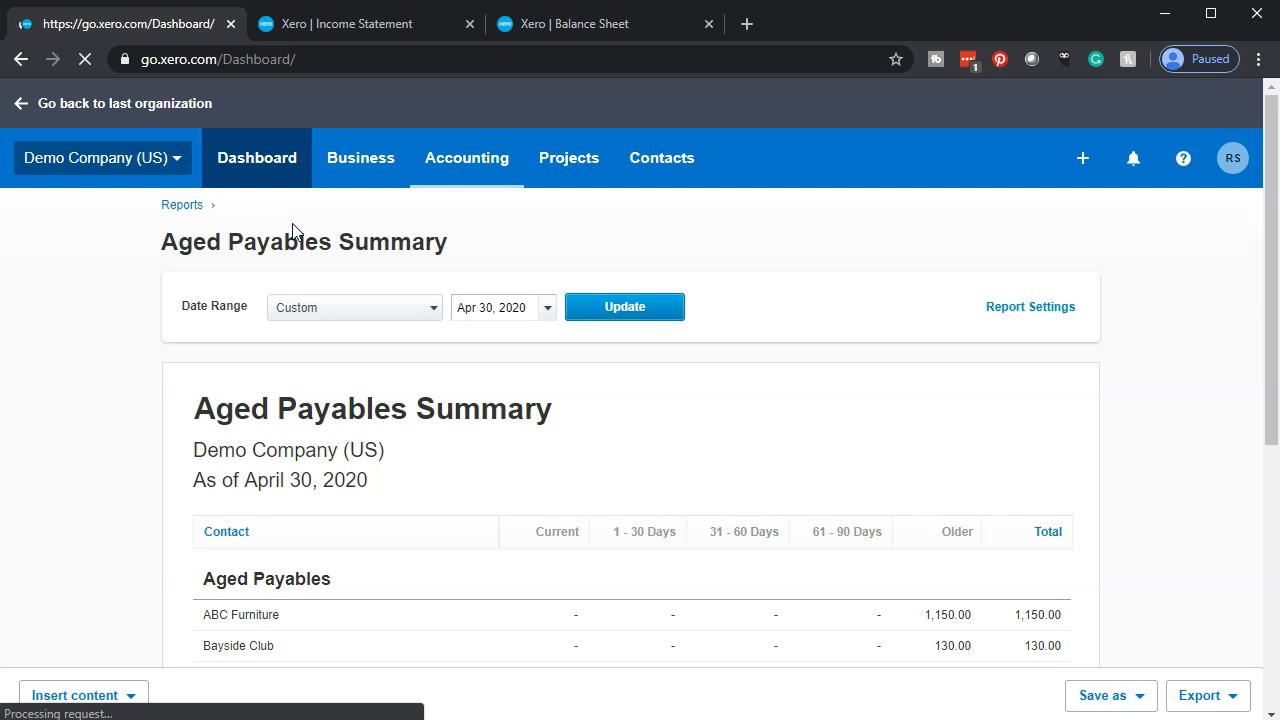
scroll(486, 409, down, 10)
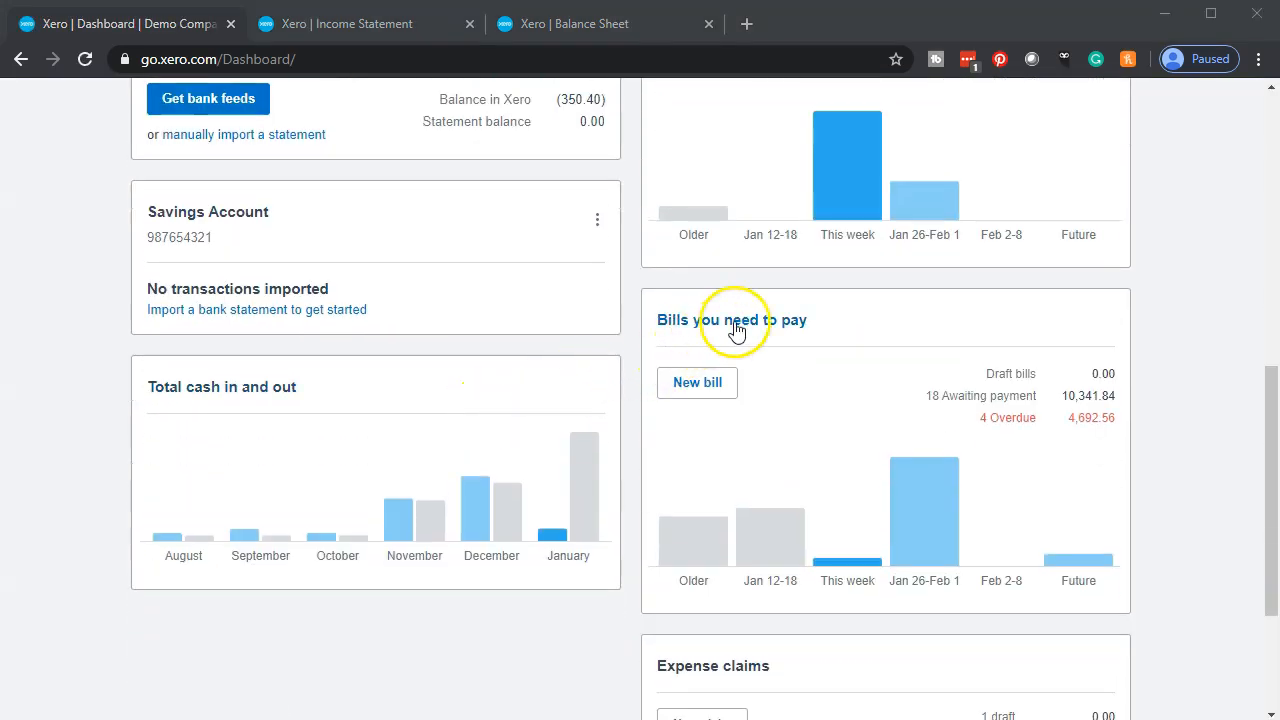
click(736, 322)
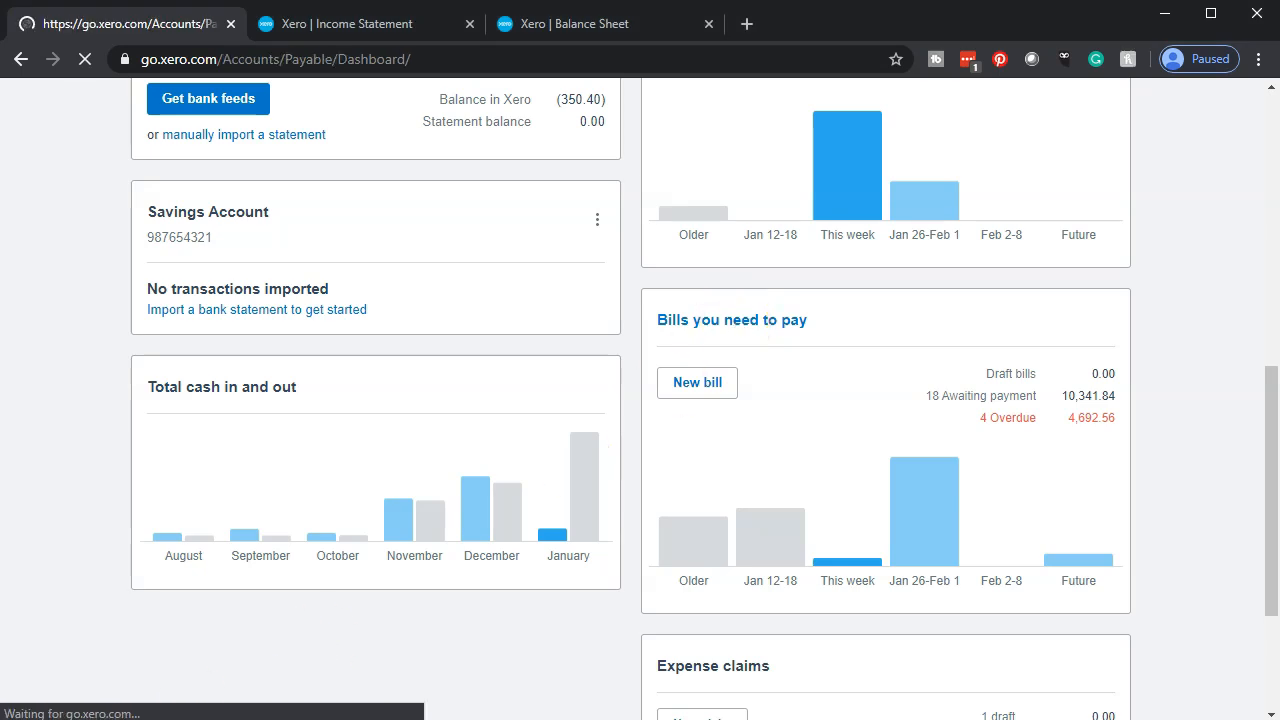
scroll(233, 550, down, 2)
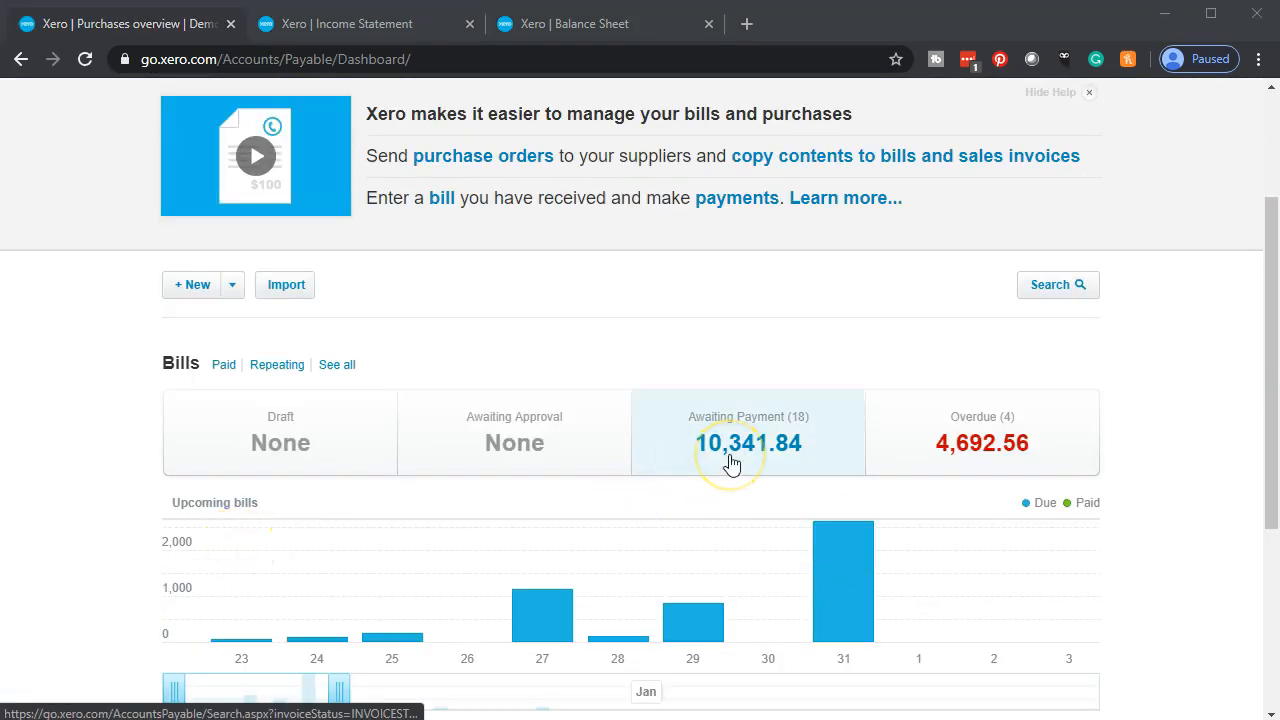
click(732, 463)
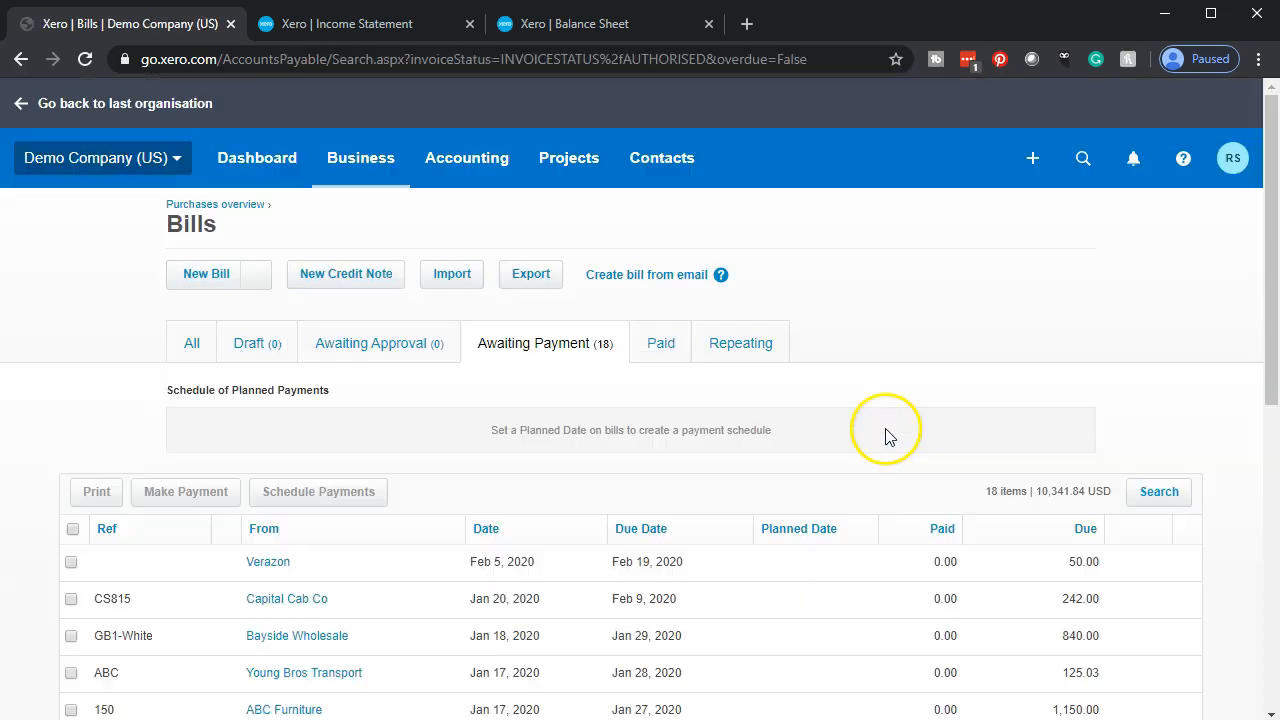
scroll(703, 429, down, 2)
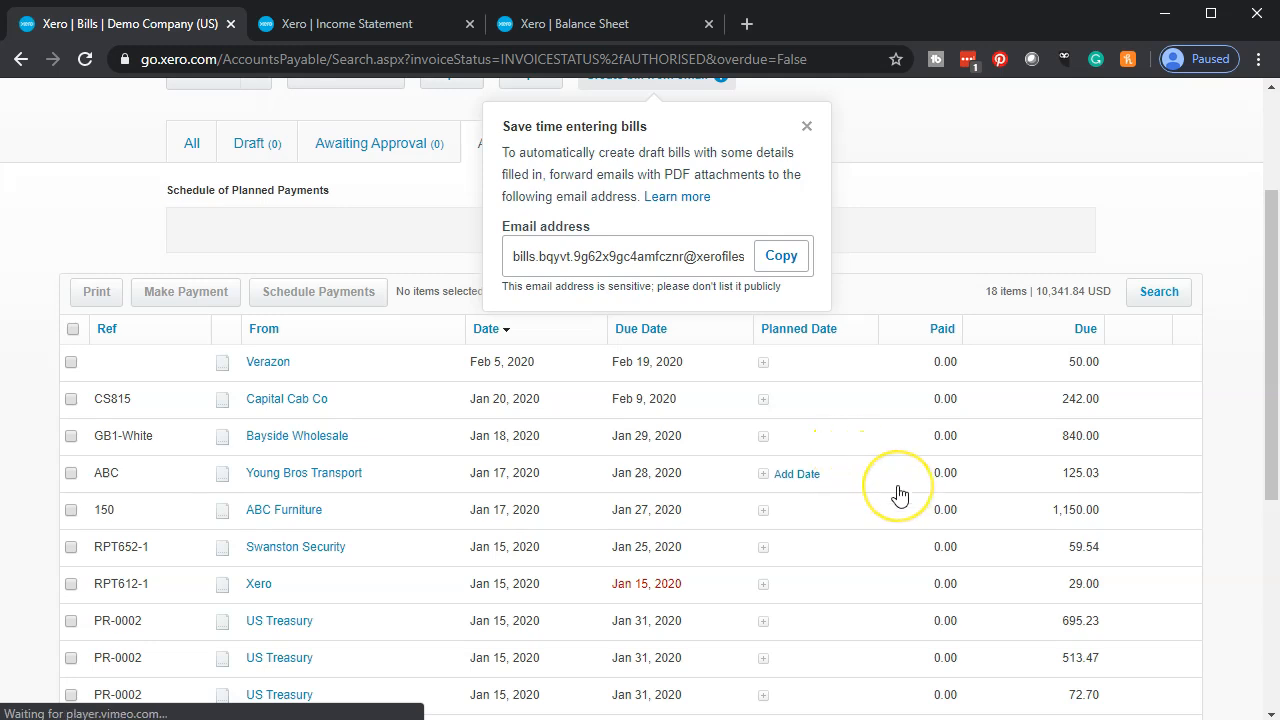
- Look through the bills awaiting payment and open the Bayside Wholesale bill GB1-White
scroll(1006, 453, down, 3)
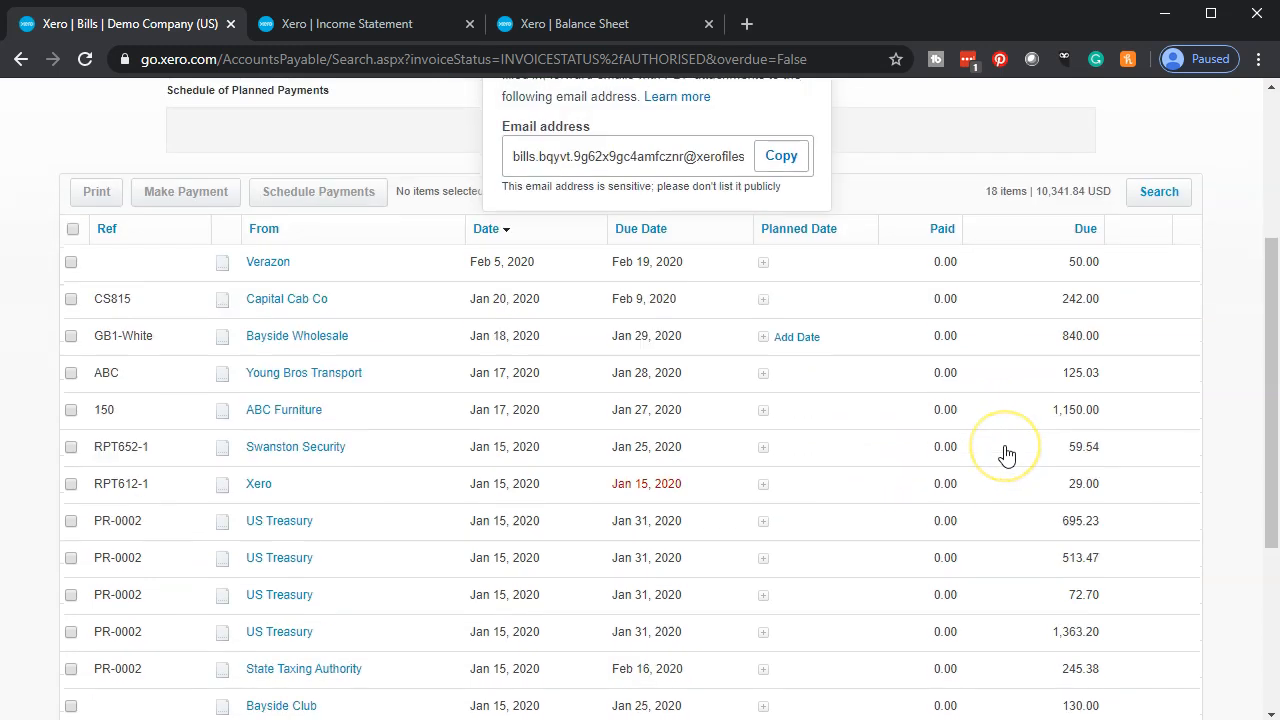
scroll(1006, 455, down, 2)
scroll(1006, 456, up, 3)
scroll(1008, 518, down, 3)
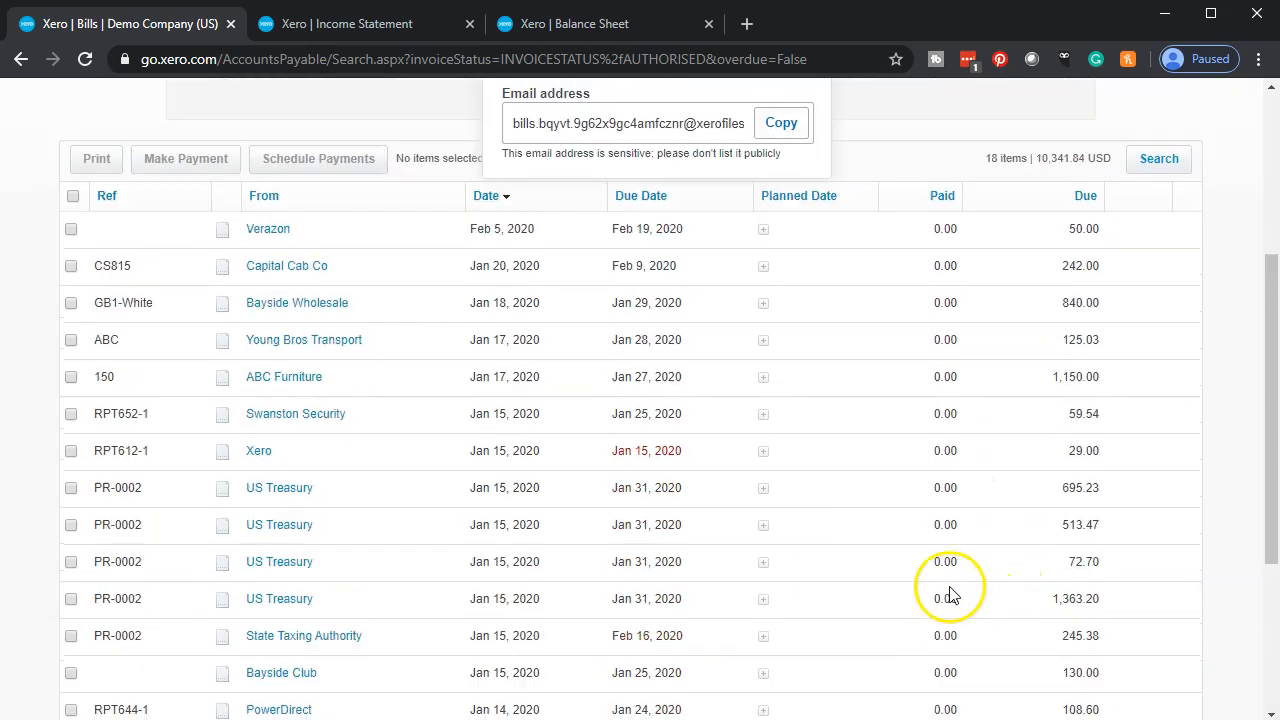
scroll(943, 586, up, 4)
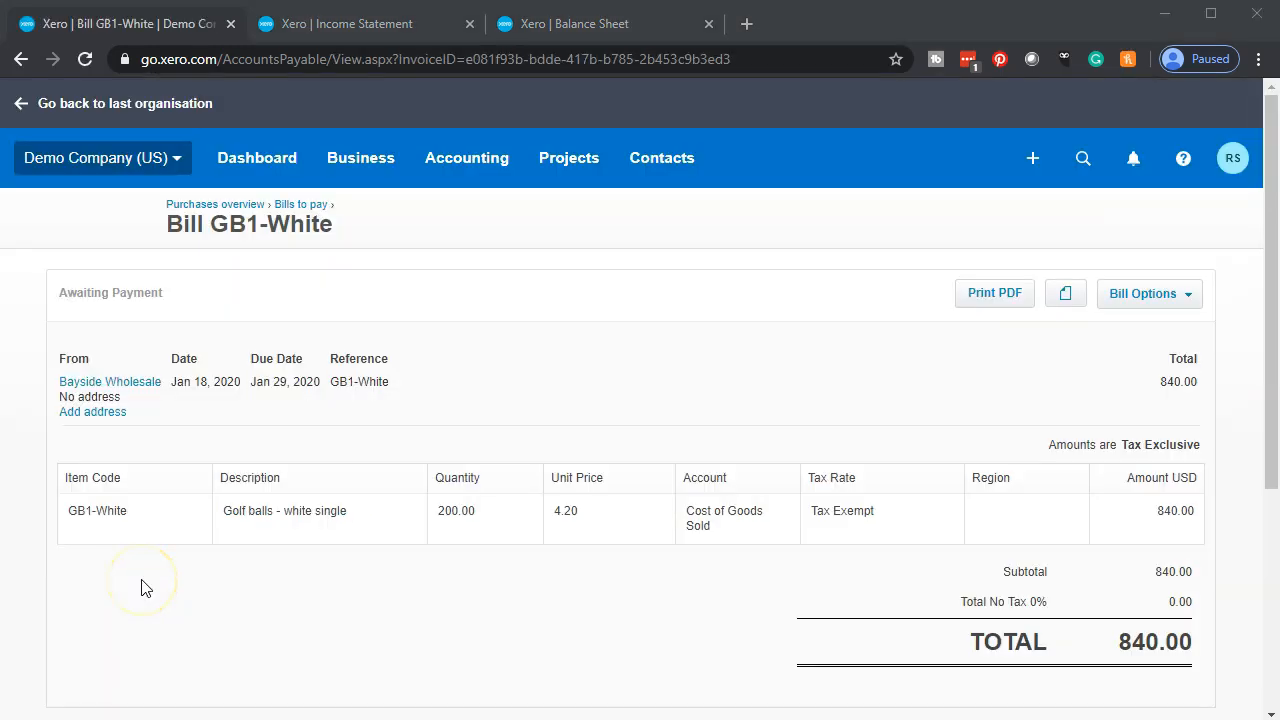
- Review bill GB1-White's golf ball line item, its payment entry section, and its history and notes
scroll(141, 587, down, 2)
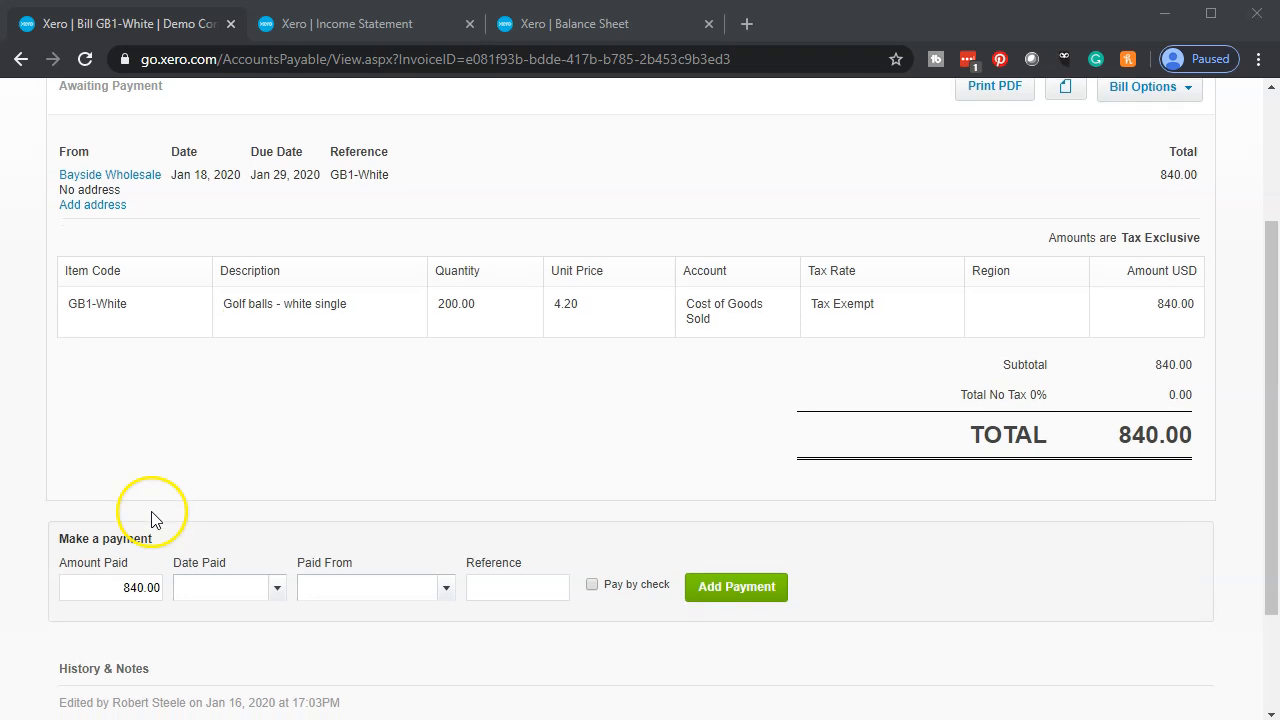
scroll(150, 520, down, 1)
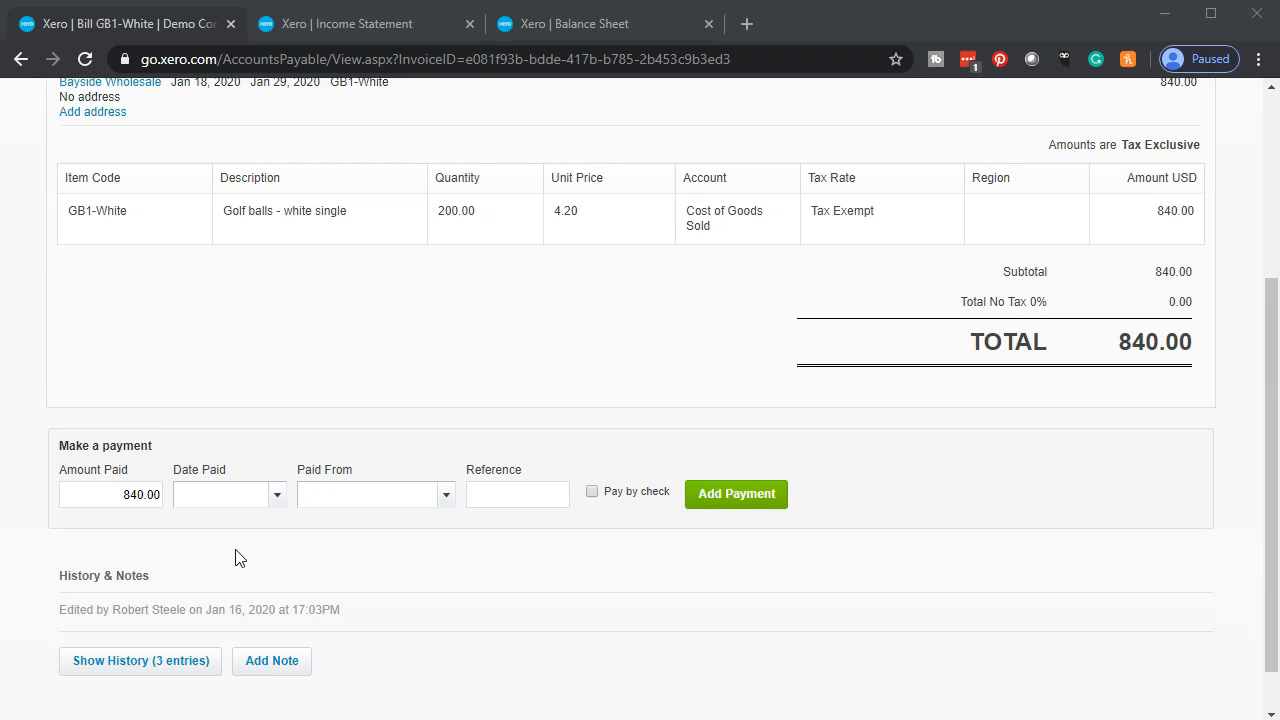
scroll(238, 558, up, 3)
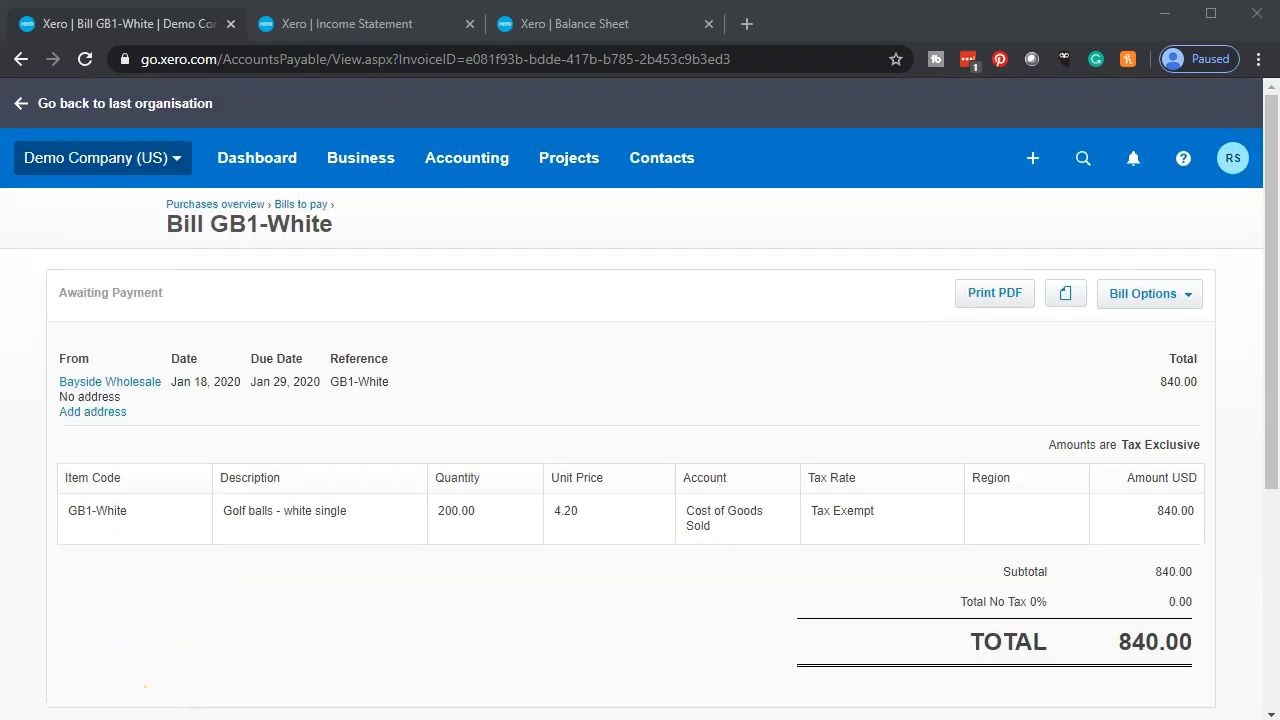